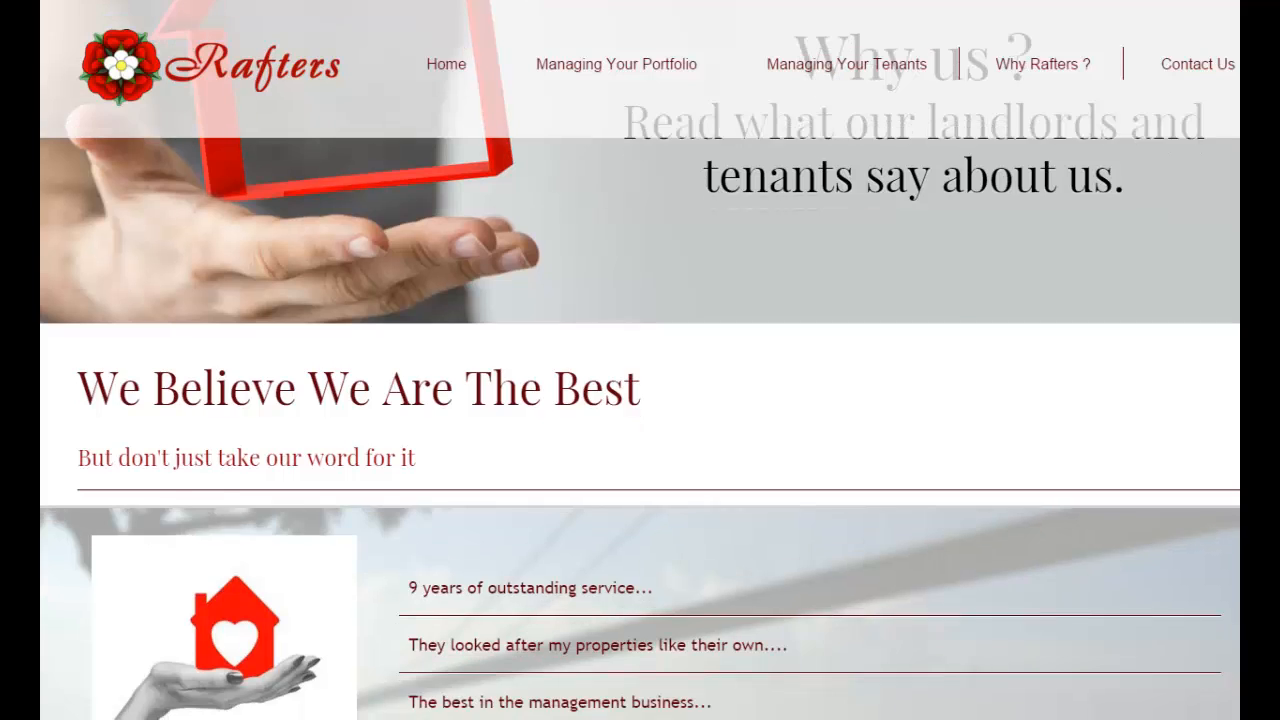
- Expand four Why Rafters testimonials, from '9 years of outstanding service' to 'The best management company ever'
scroll(640, 430, down, 2)
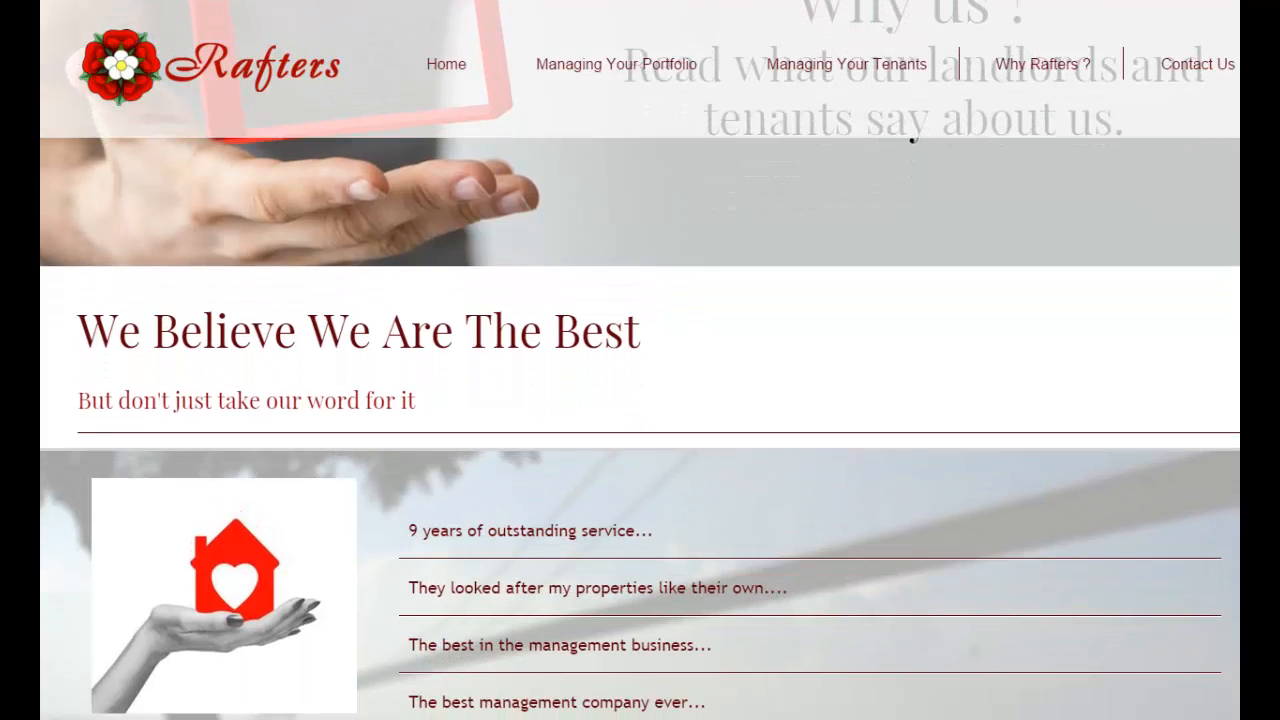
scroll(640, 430, down, 2)
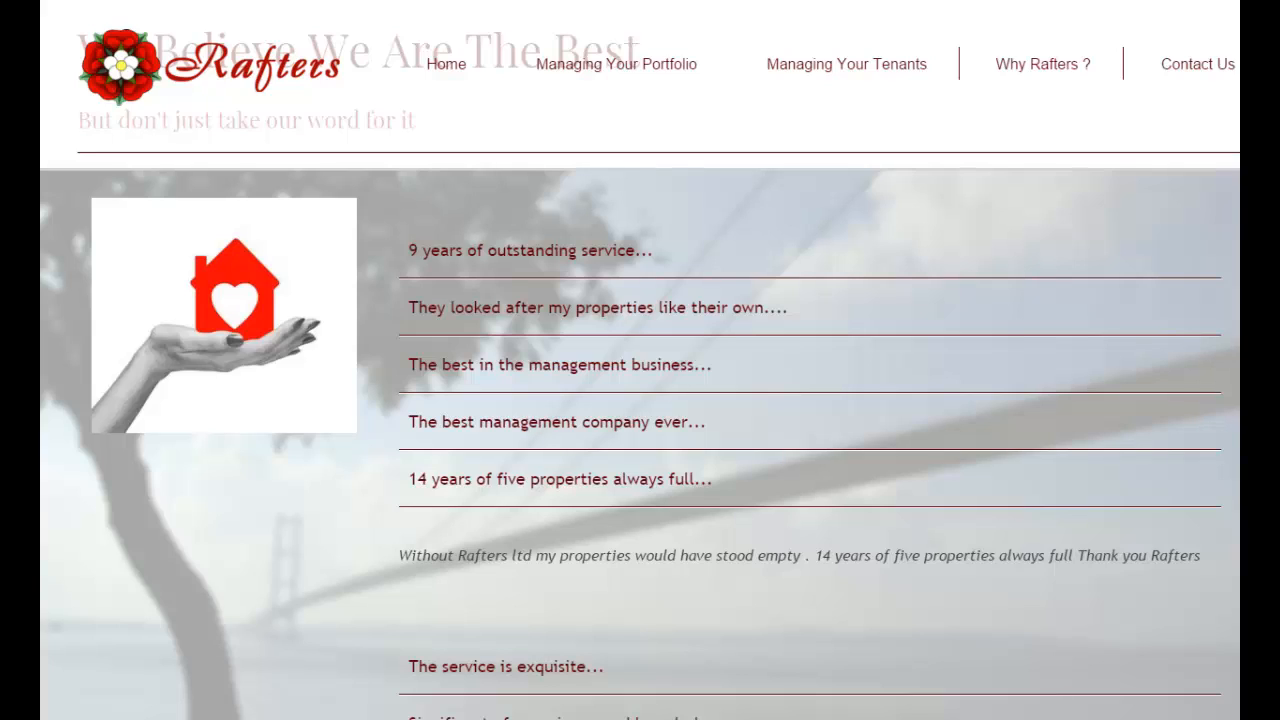
scroll(986, 323, down, 1)
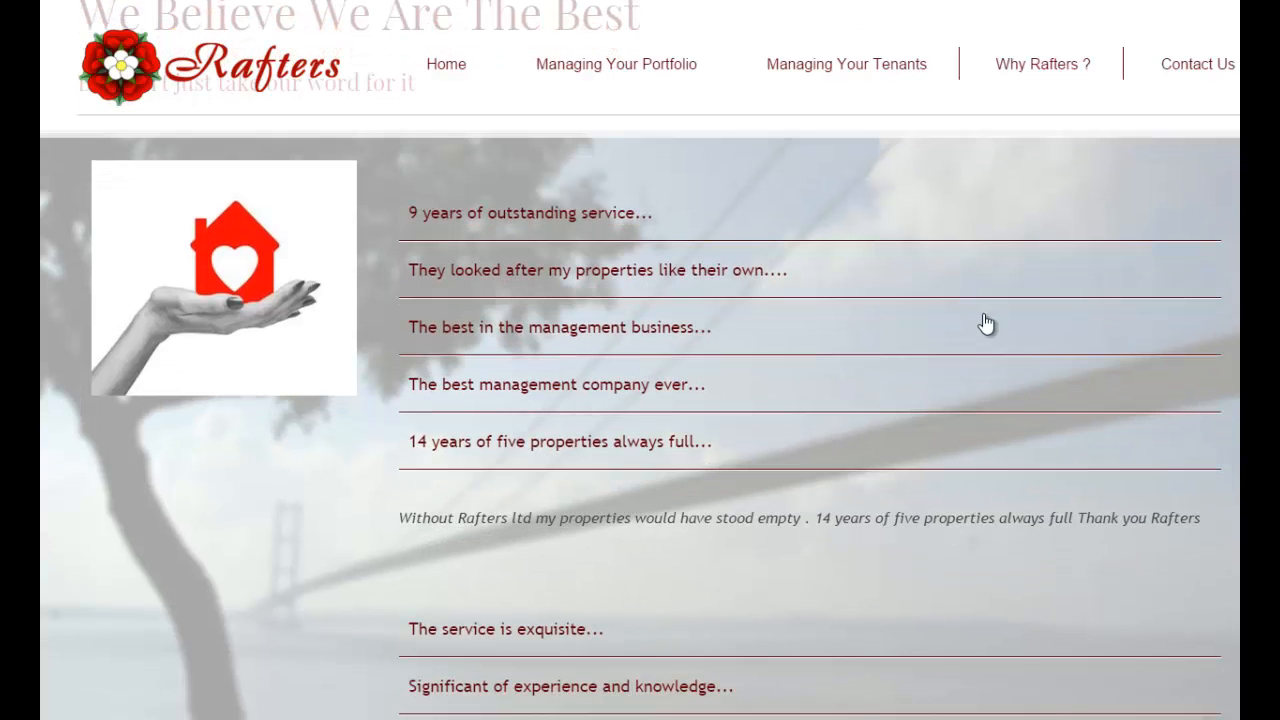
click(594, 216)
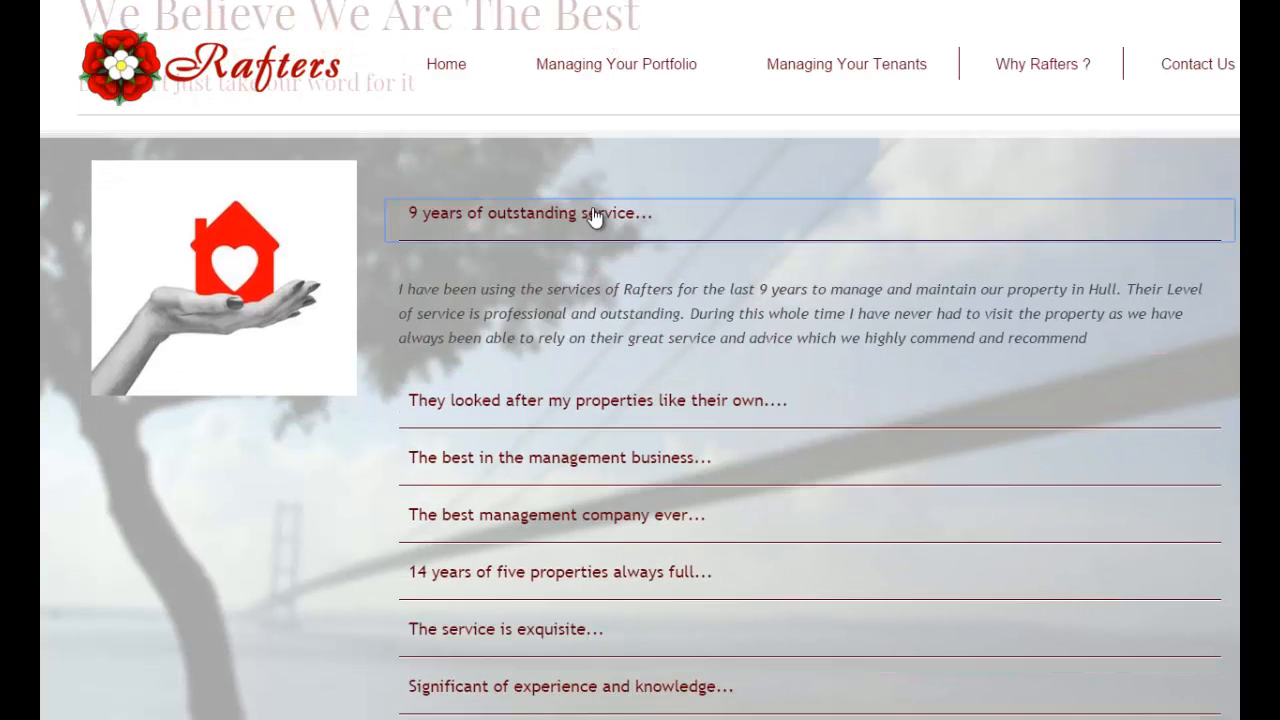
click(650, 416)
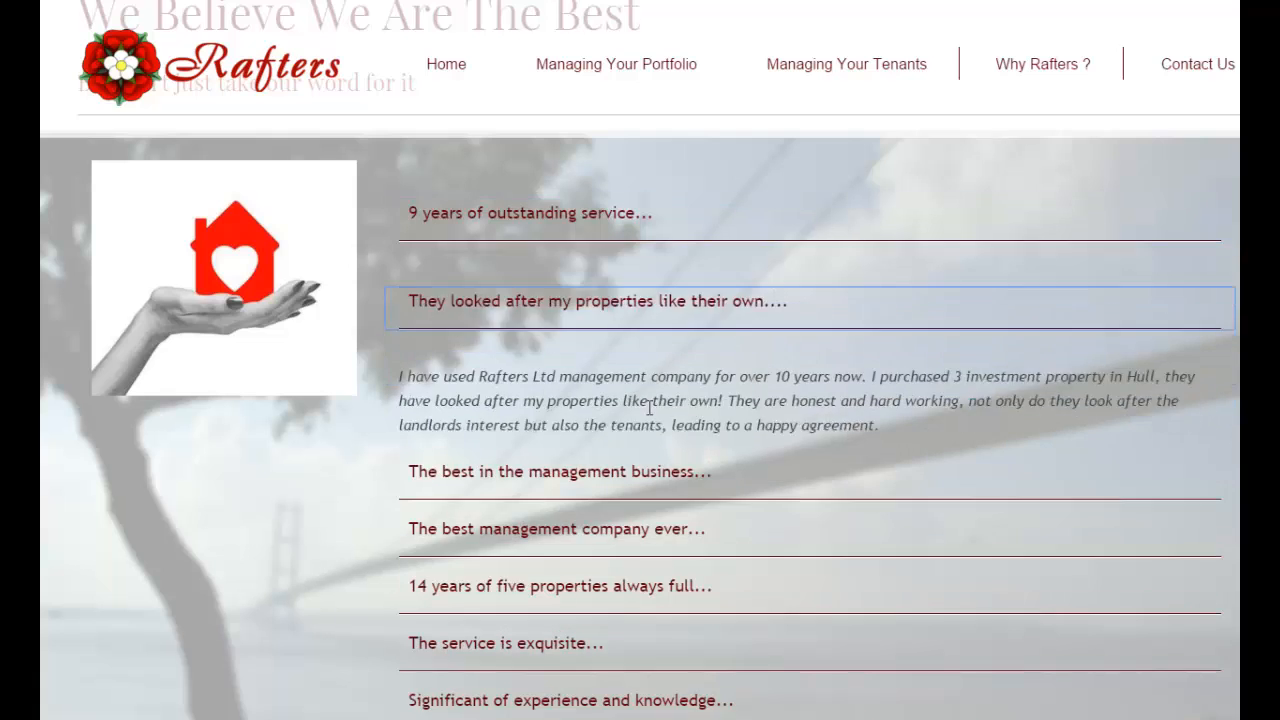
click(622, 458)
click(612, 516)
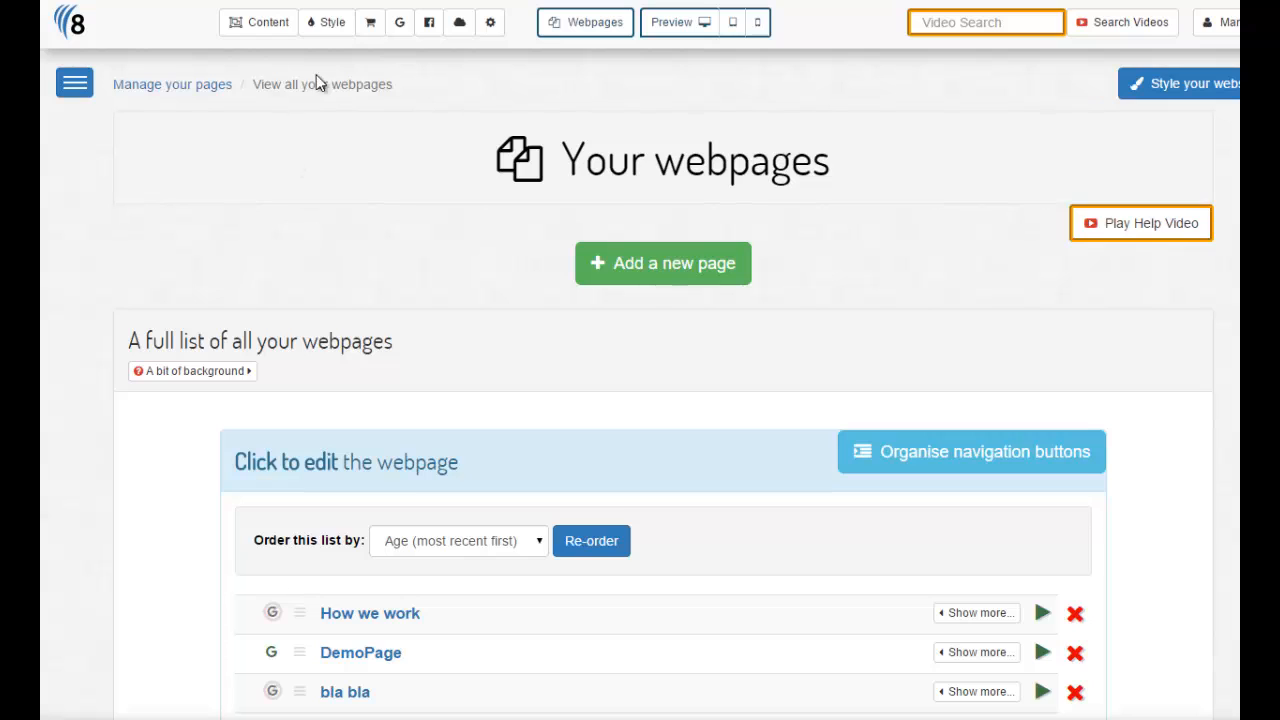
- Go to Content > Testimonials and note the Old Quotes set's 4 quotes
click(258, 30)
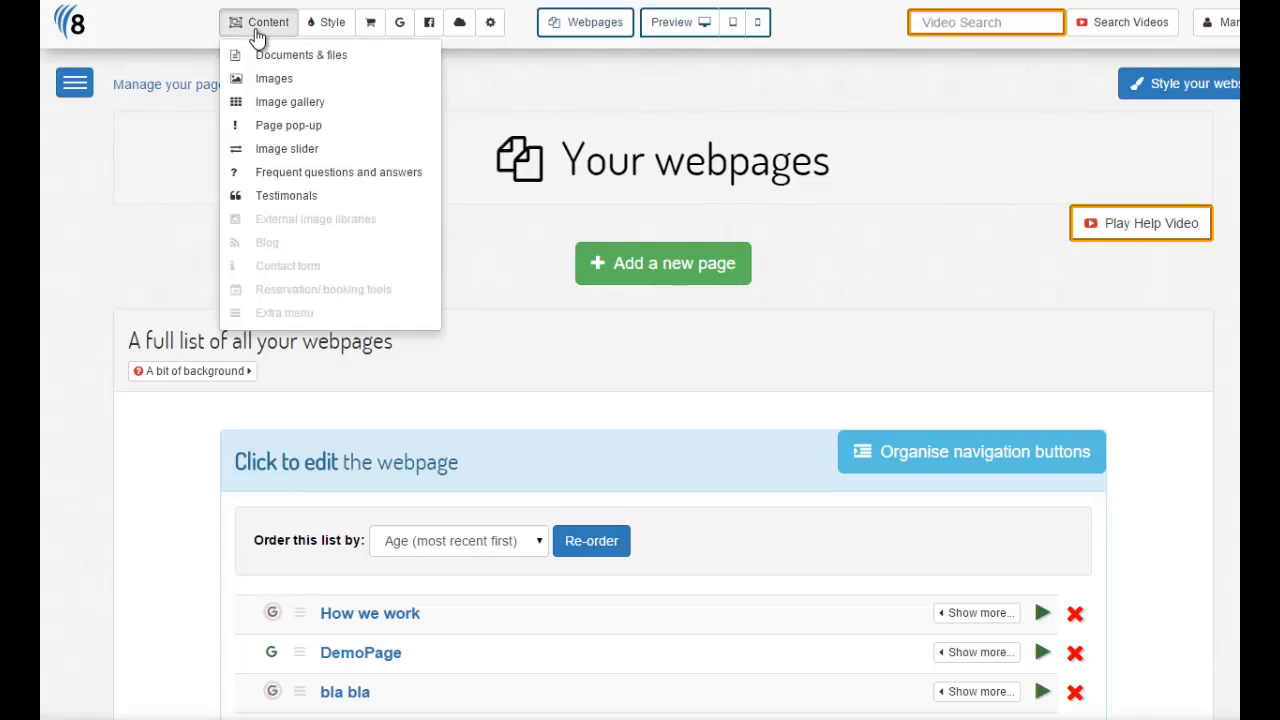
click(312, 203)
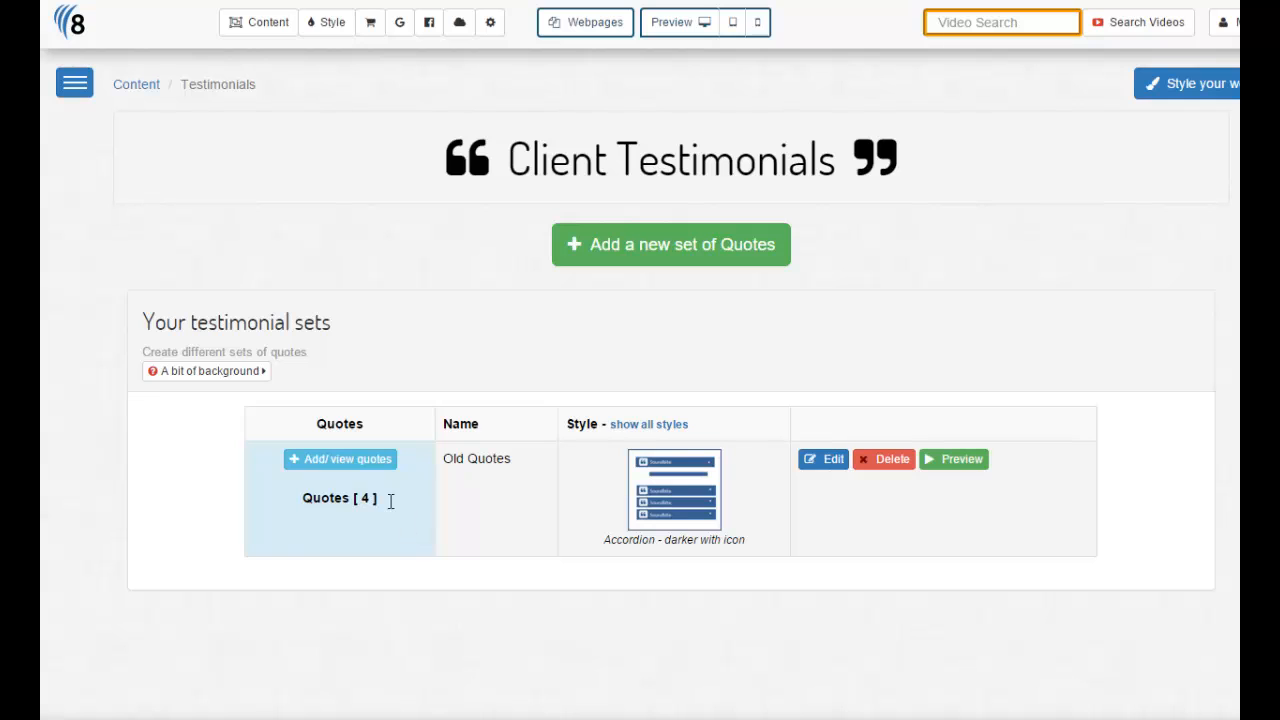
drag(390, 501, 302, 500)
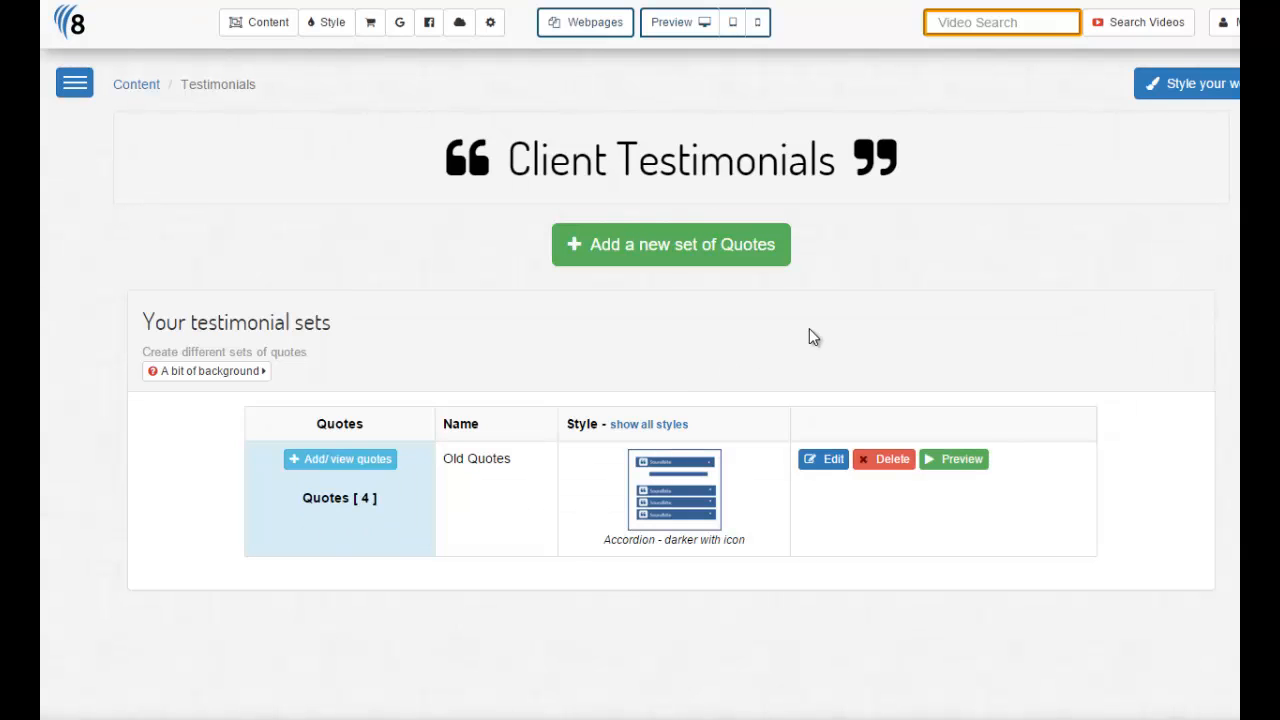
- Start a new testimonial set and preview the available display styles
click(728, 258)
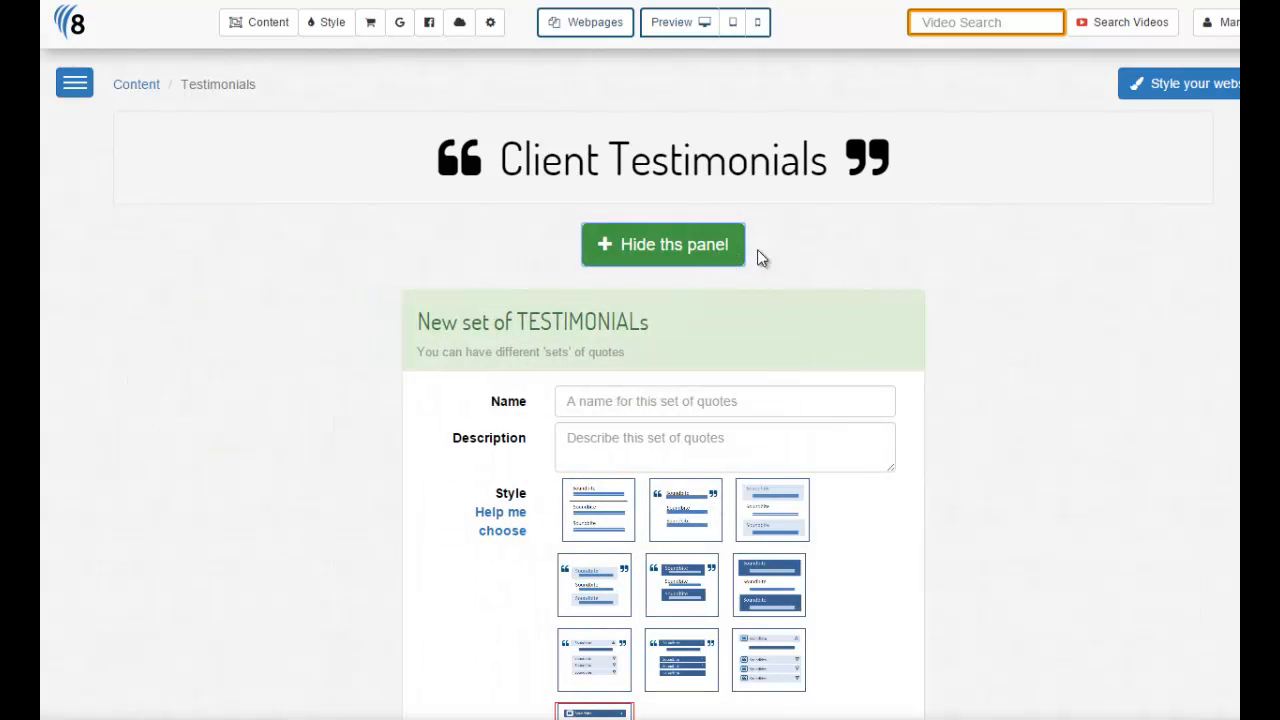
scroll(663, 400, down, 2)
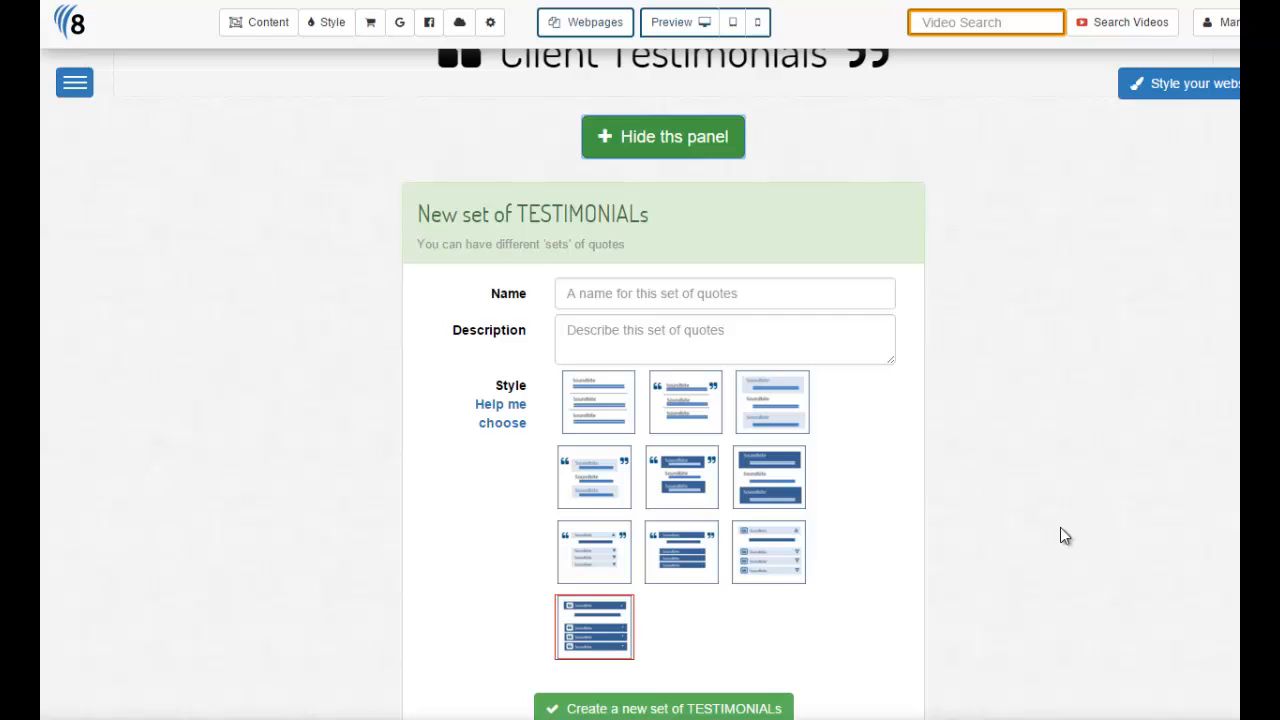
click(709, 486)
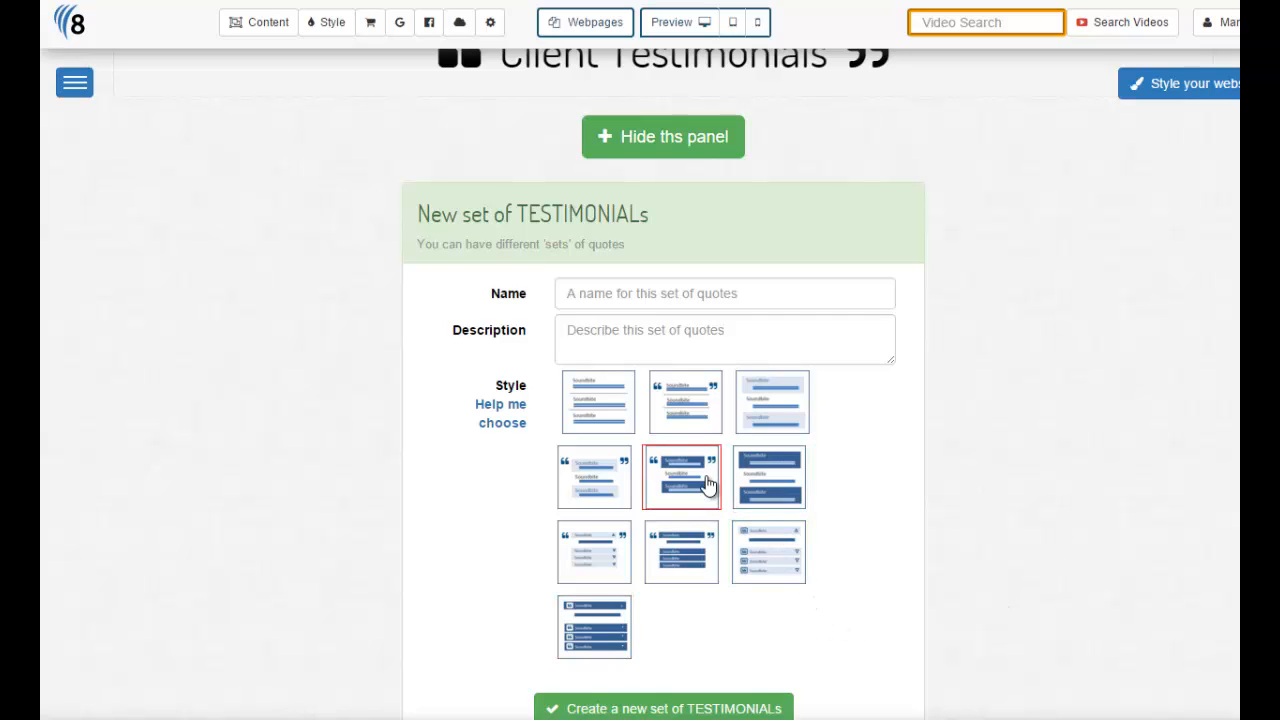
click(587, 490)
click(597, 418)
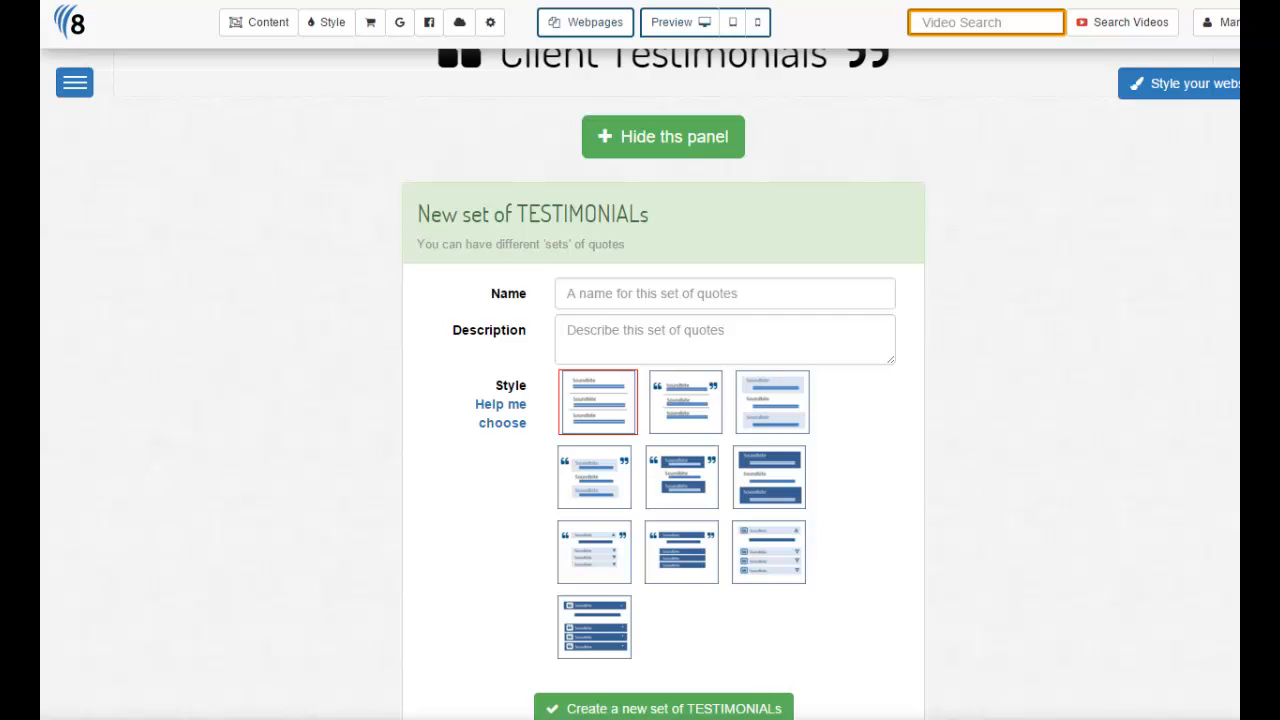
- Create set 'Quotes from 2007 - 2010', described 'Feedback on our letting service', in quotes-surrounding simple style
click(576, 288)
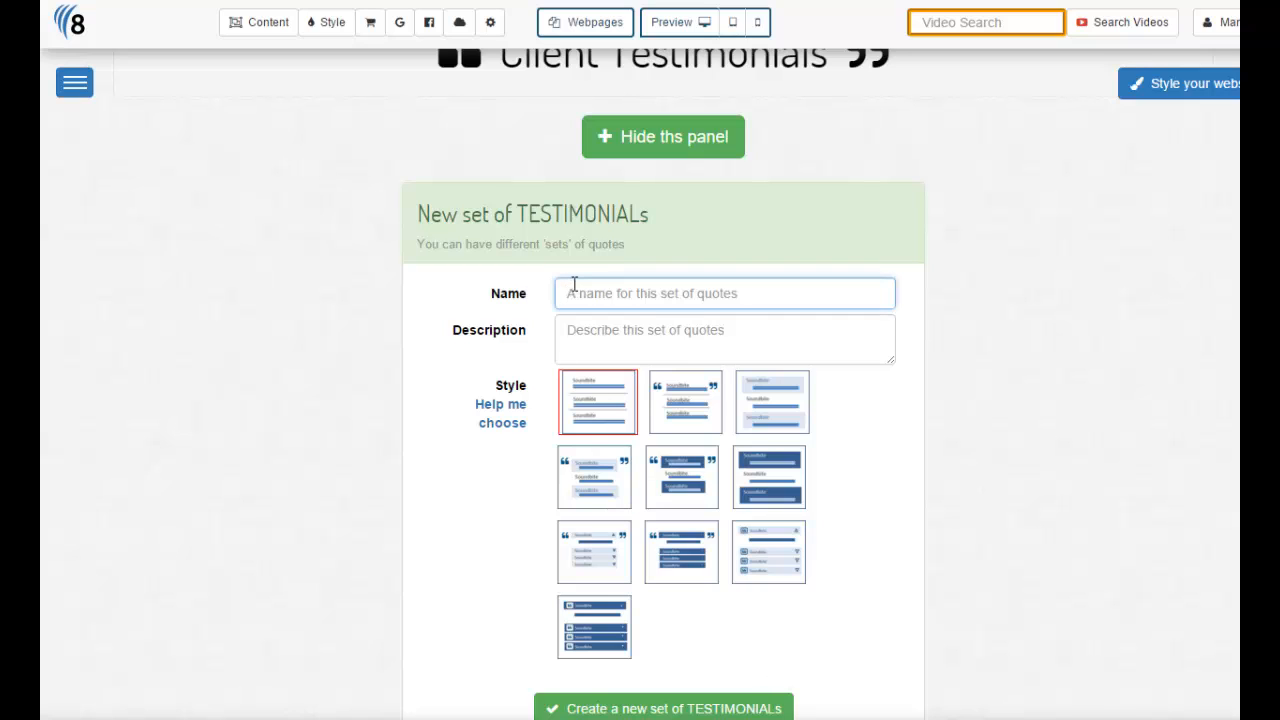
text(Quotes from 2007 - 2010)
click(800, 630)
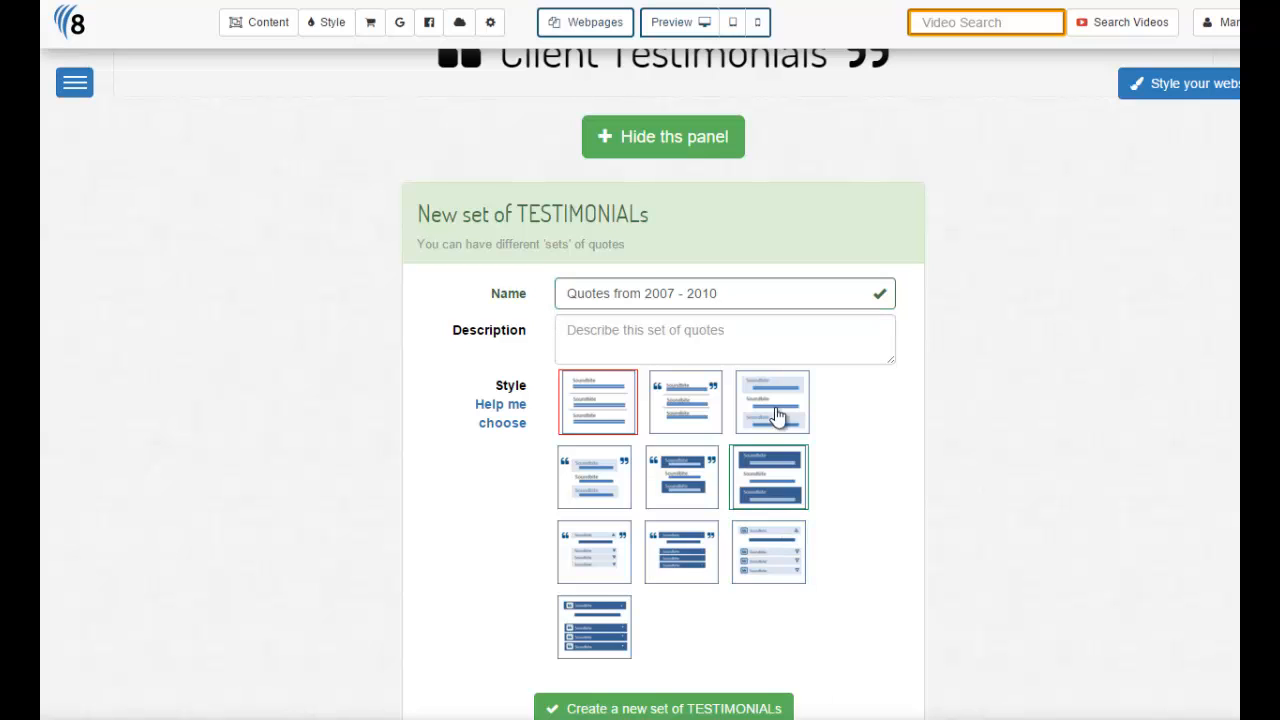
click(580, 328)
text(Feedback on our letting service)
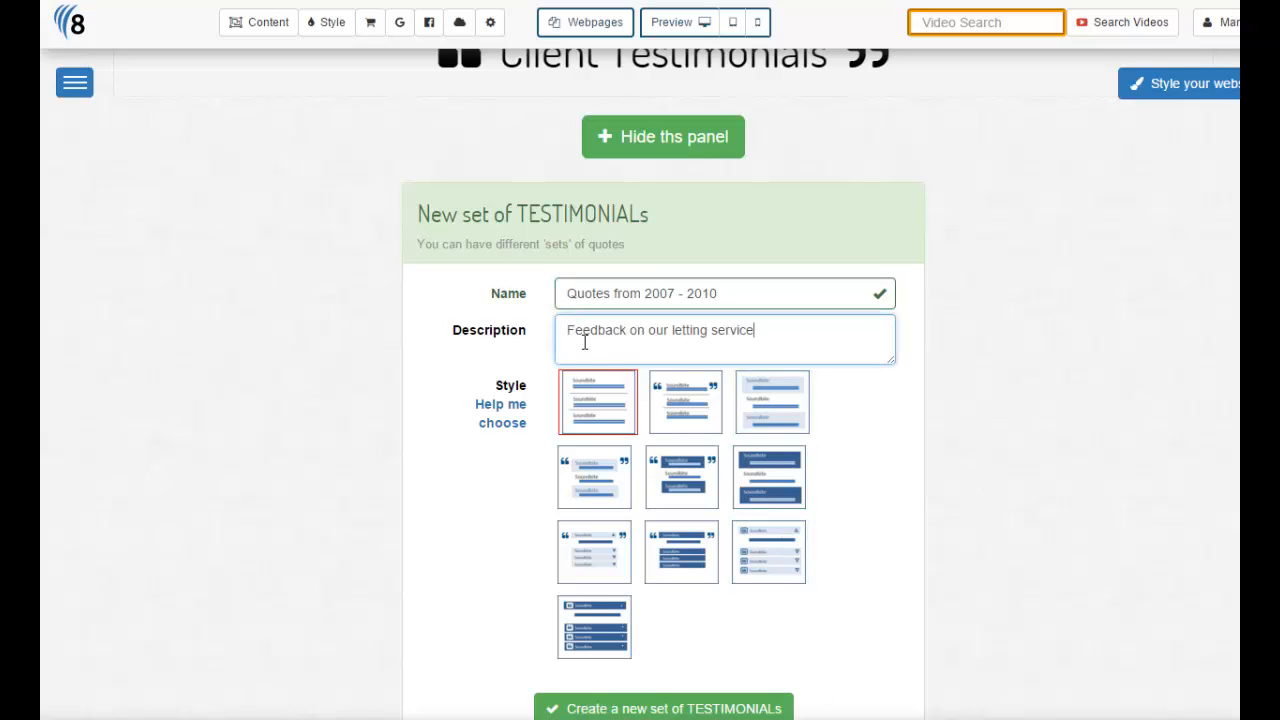
click(677, 410)
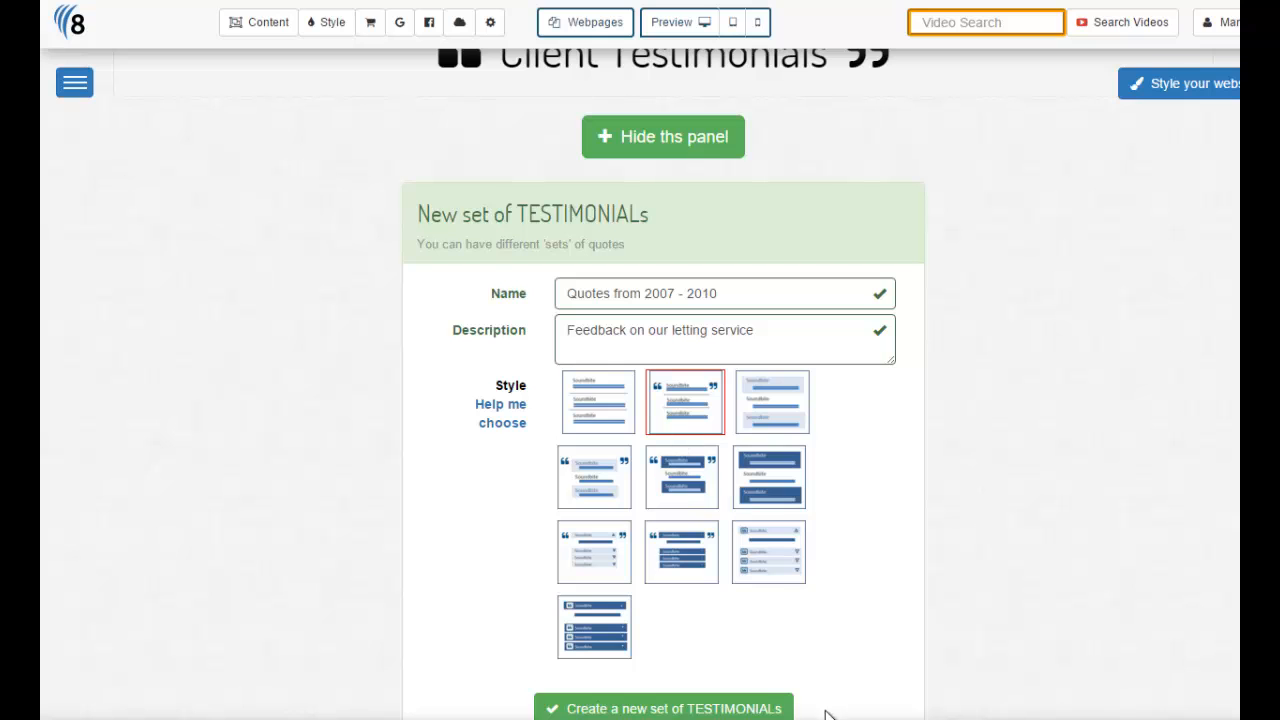
click(693, 708)
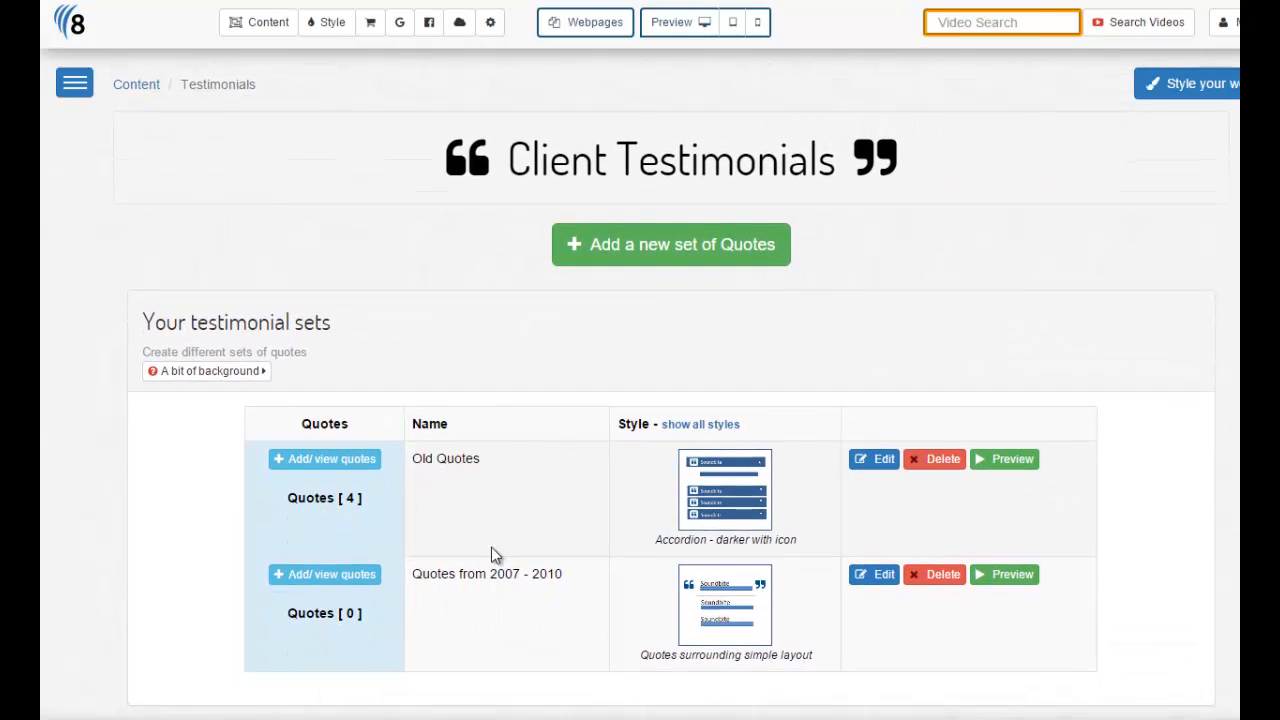
- Open the empty Quotes from 2007 - 2010 quote list and start a blank new quote
drag(401, 626, 285, 625)
click(317, 641)
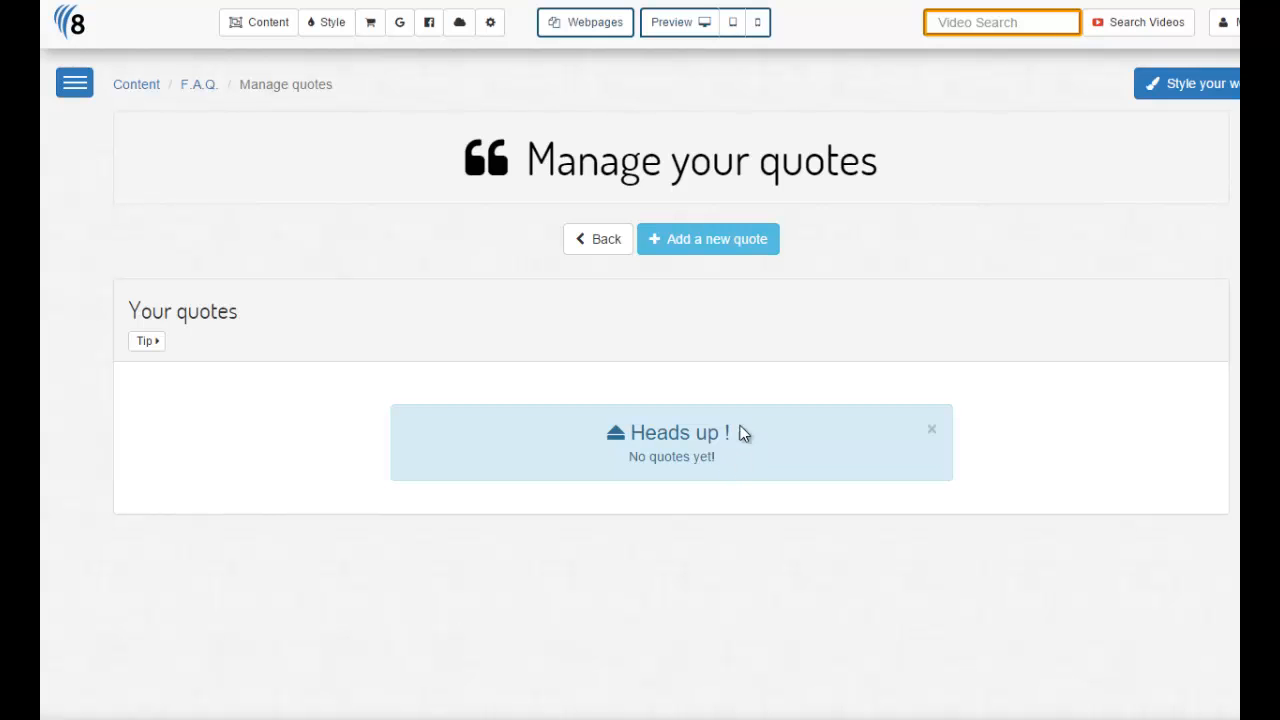
click(727, 248)
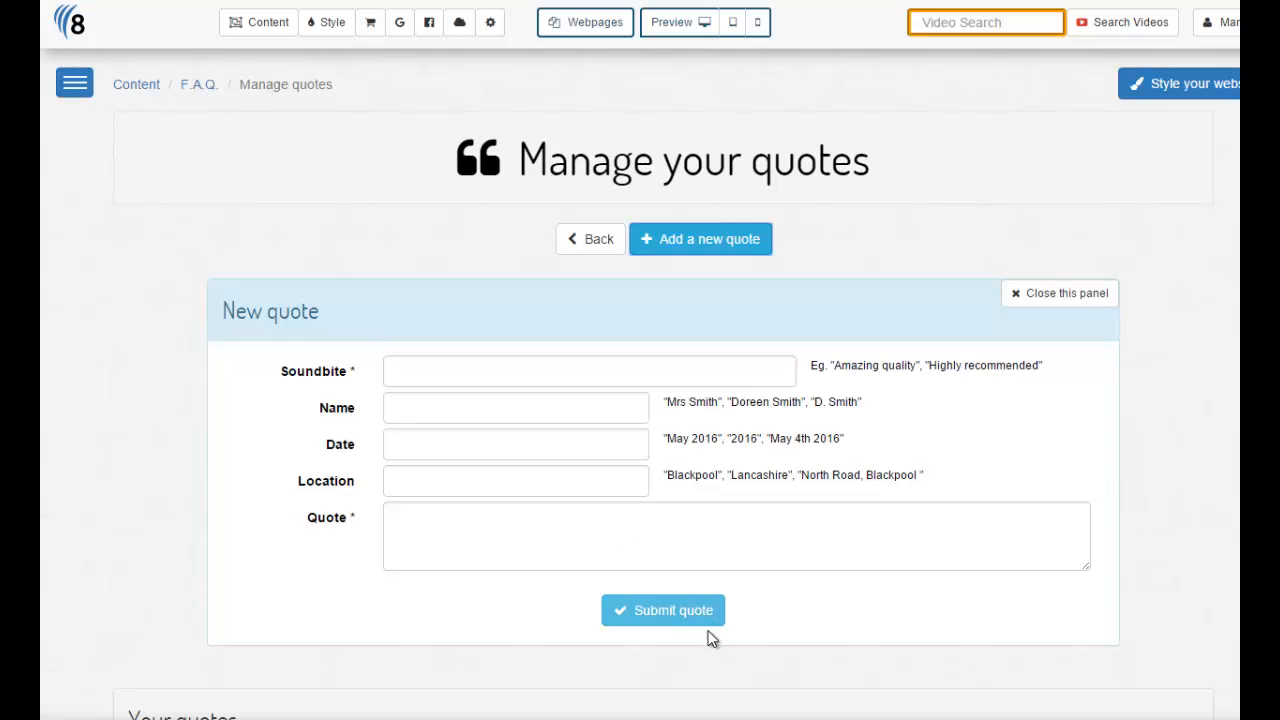
- Reveal the required Soundbite and Quote fields, then drag the Quote box taller
click(659, 622)
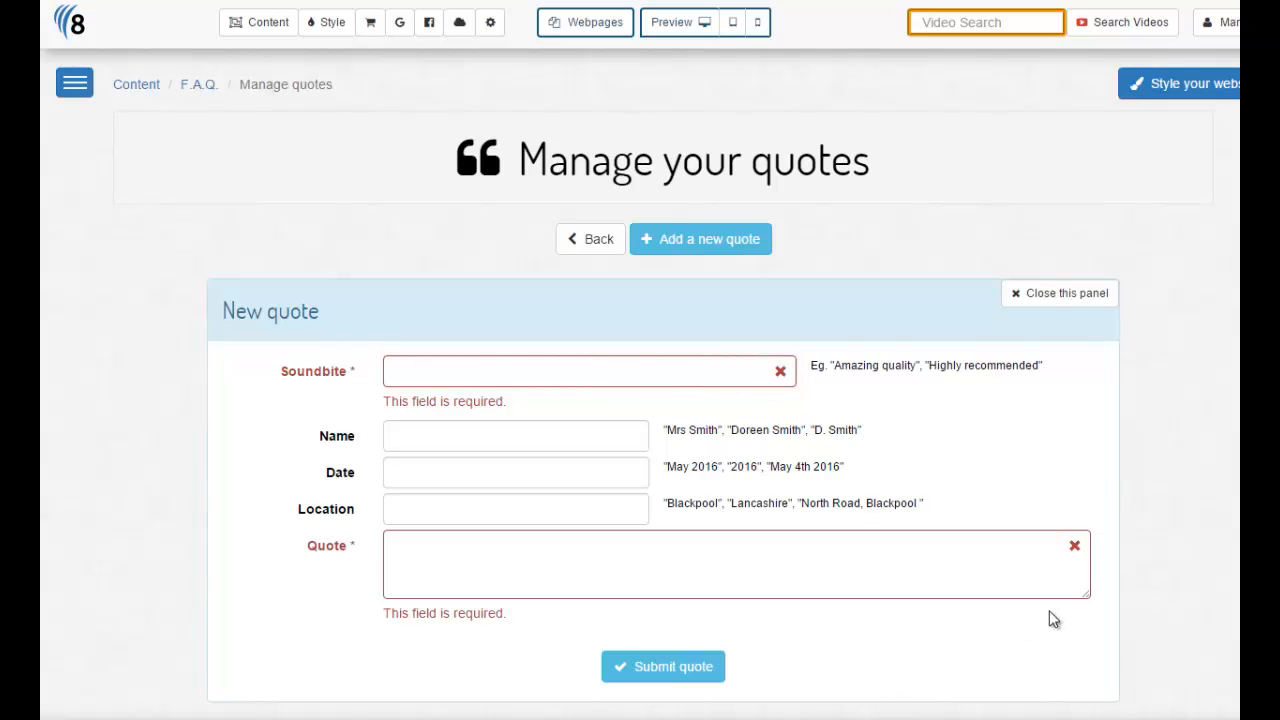
drag(1088, 596, 1089, 636)
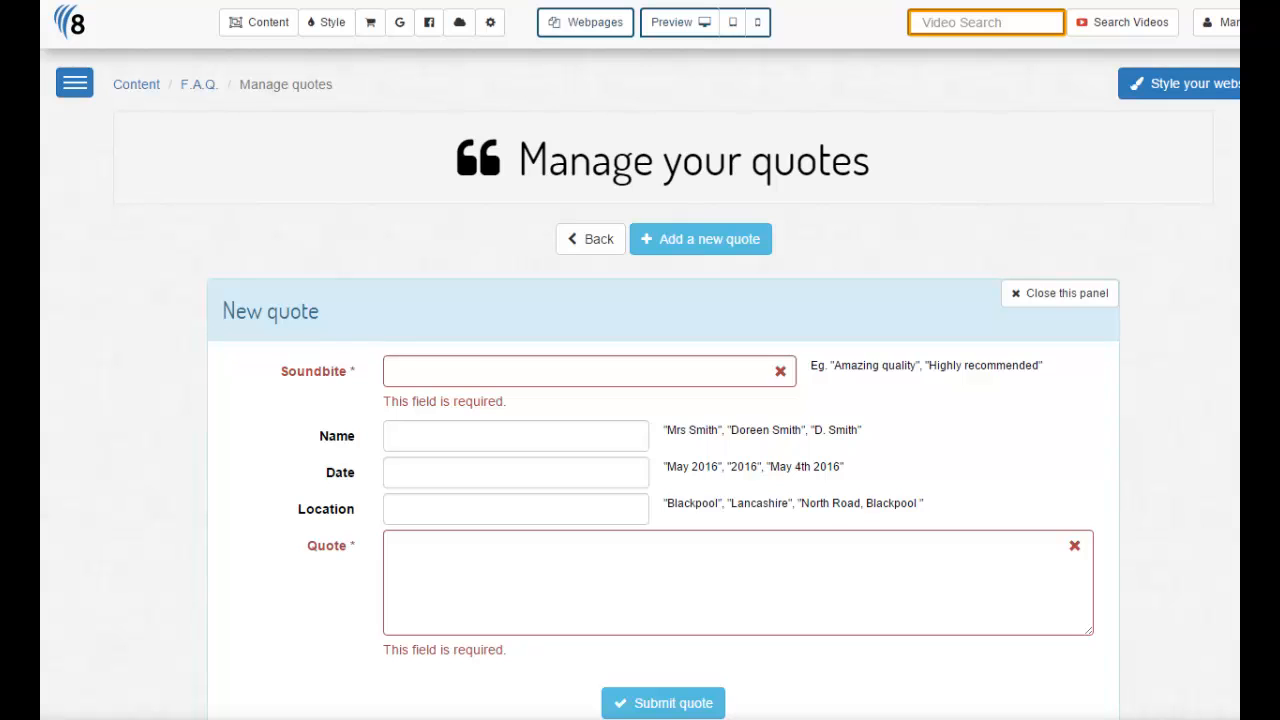
- Paste the testimonial text as the quote and reuse a phrase from it as the soundbite
click(408, 551)
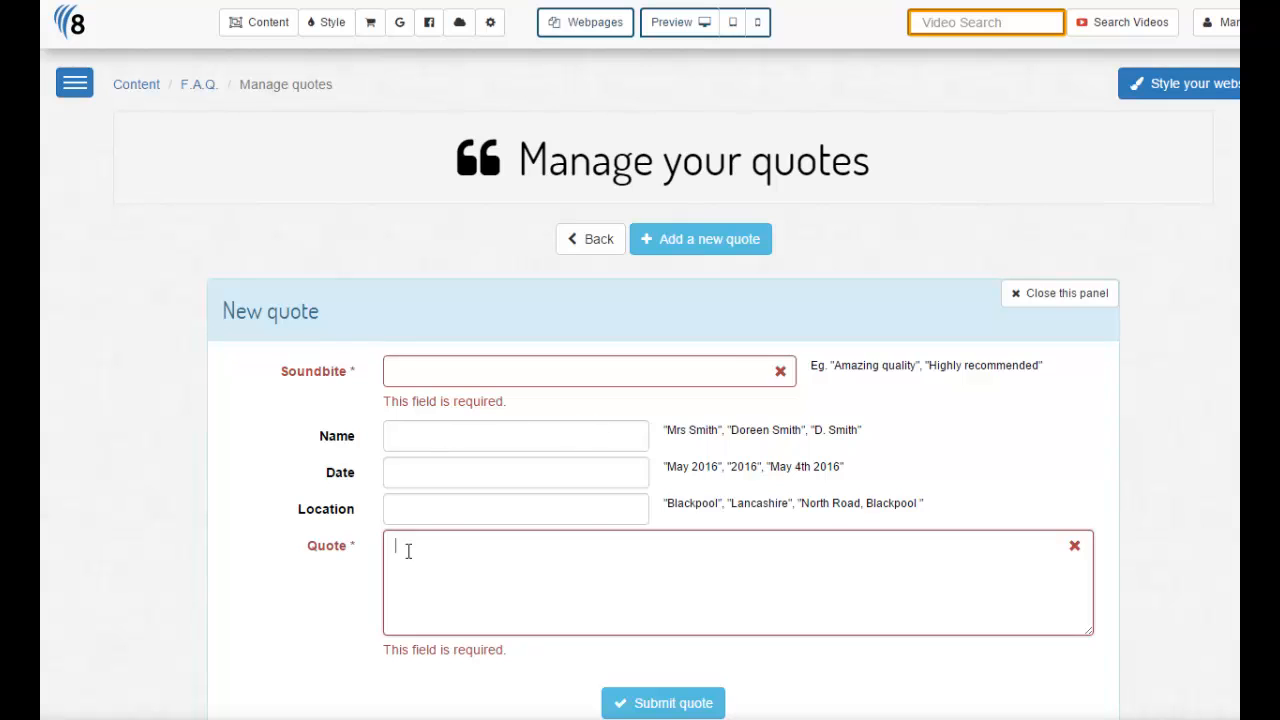
text(I have been using the services of Blogs and Co for the last 9 years to manage and maintain our properties. Their Level of service is professional and outstanding. During this whole time I have never had to visit the property as we have always been able to rely on their great service and advice which we highly commend and recommend)
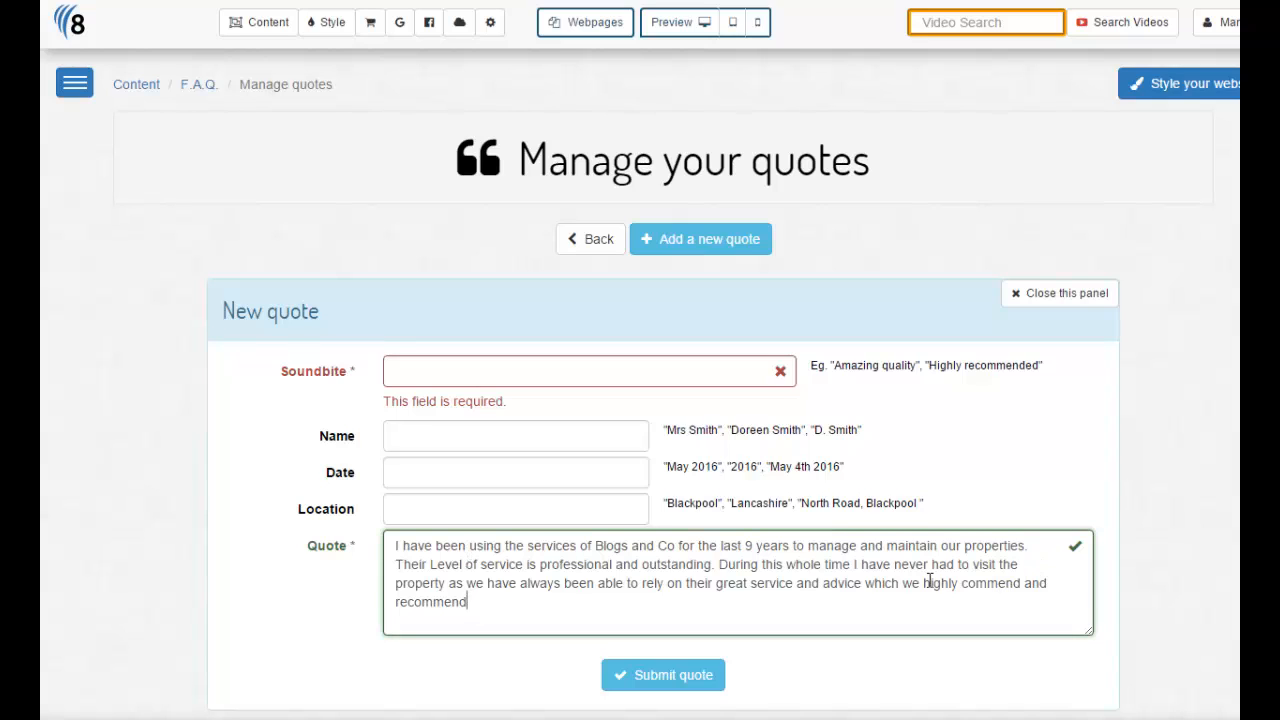
drag(430, 564, 713, 566)
key(ctrl+c)
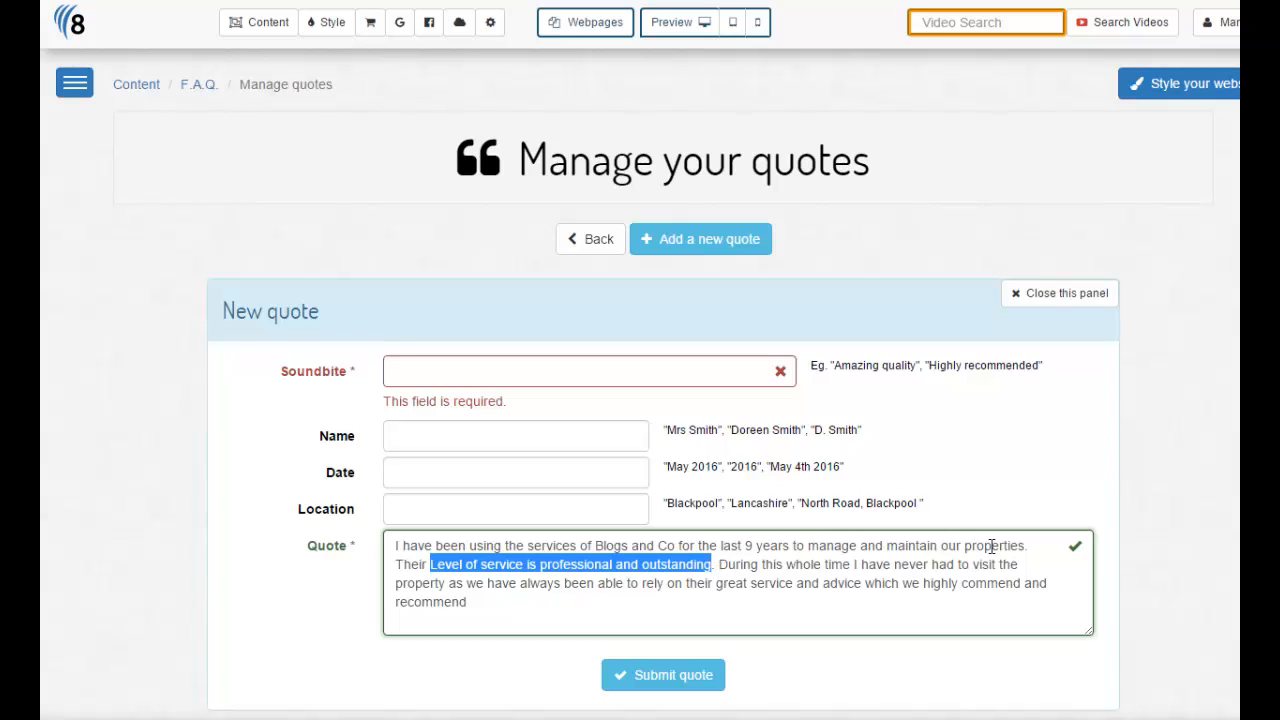
click(524, 368)
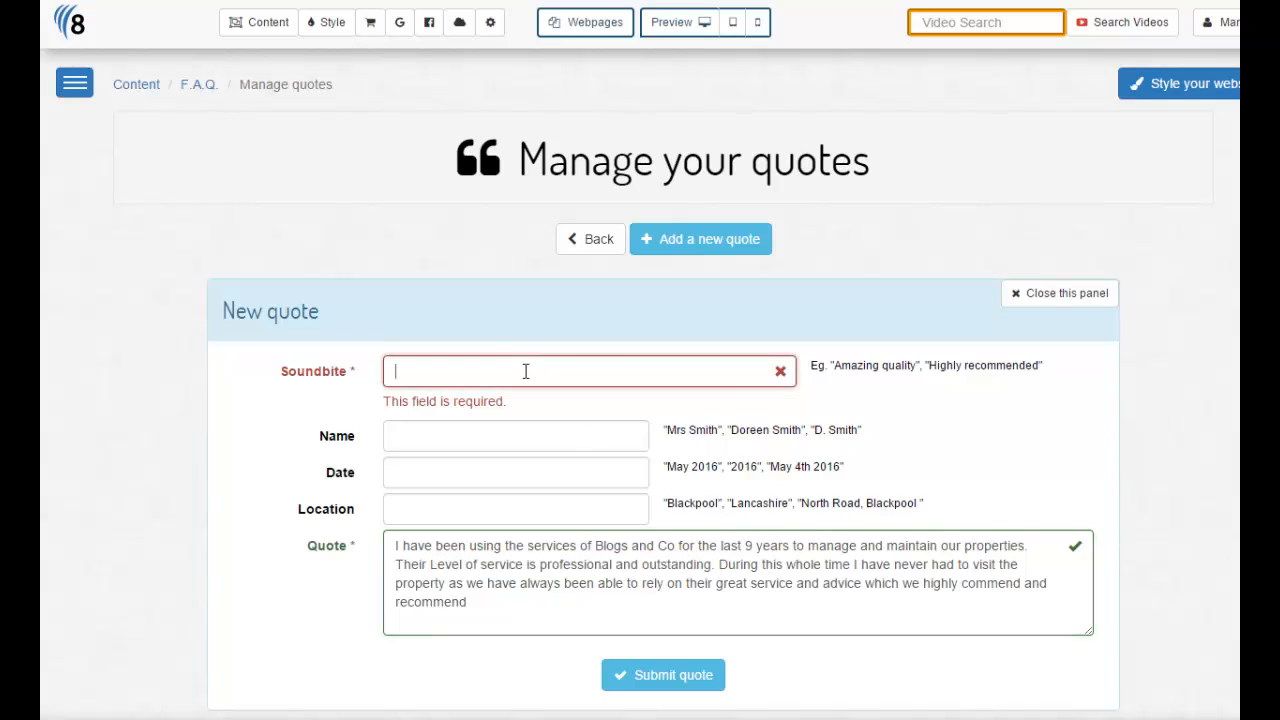
key(ctrl+v)
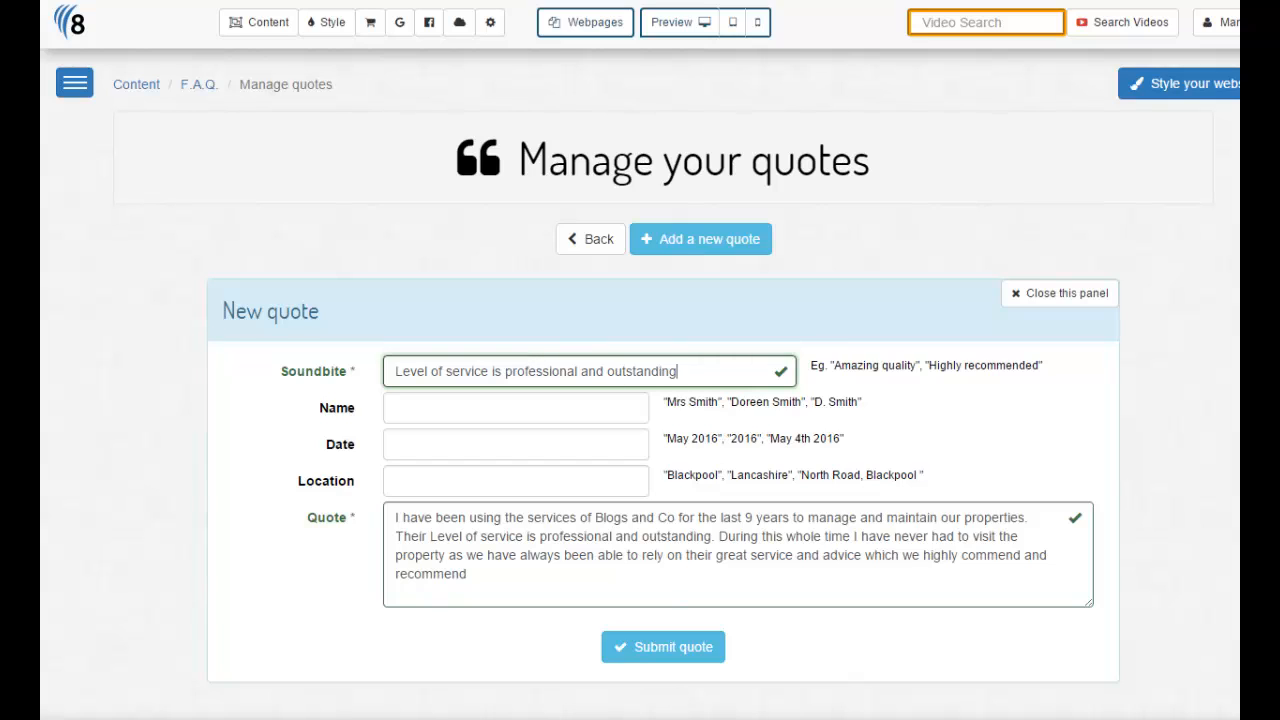
- Enter the reviewer's name, date 2007 and location Penrith, then submit the quote
click(427, 408)
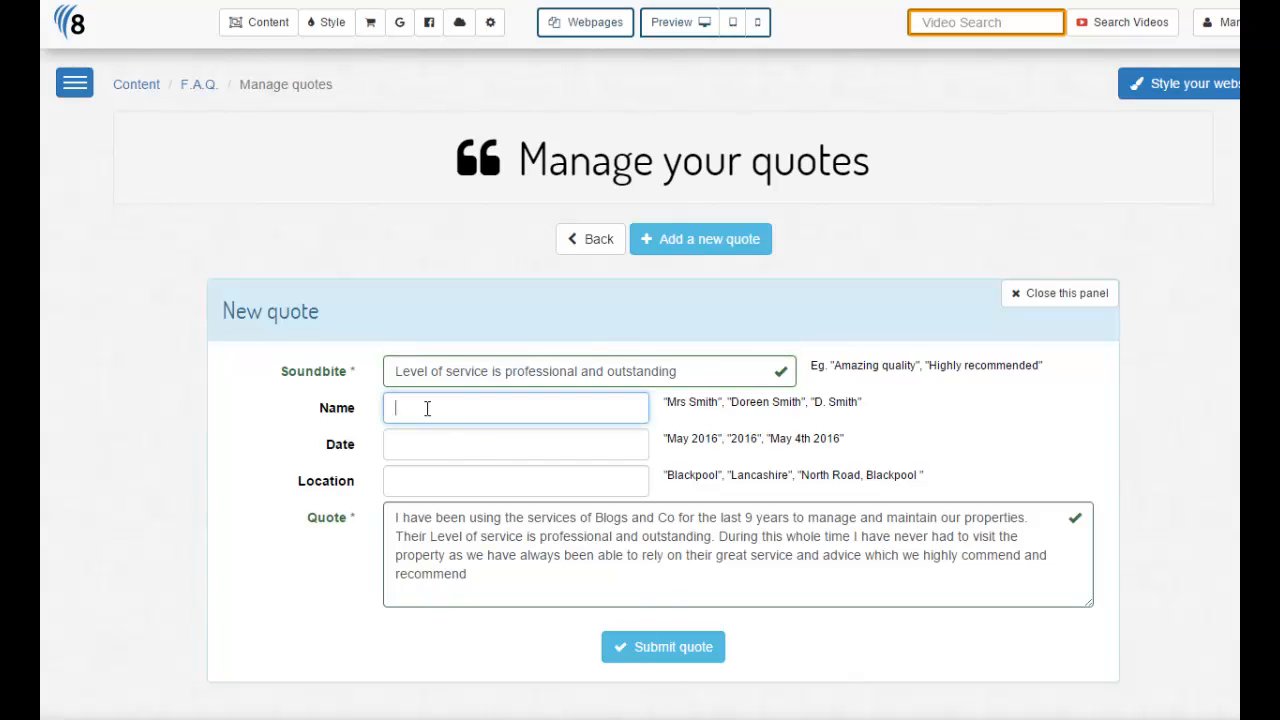
click(449, 444)
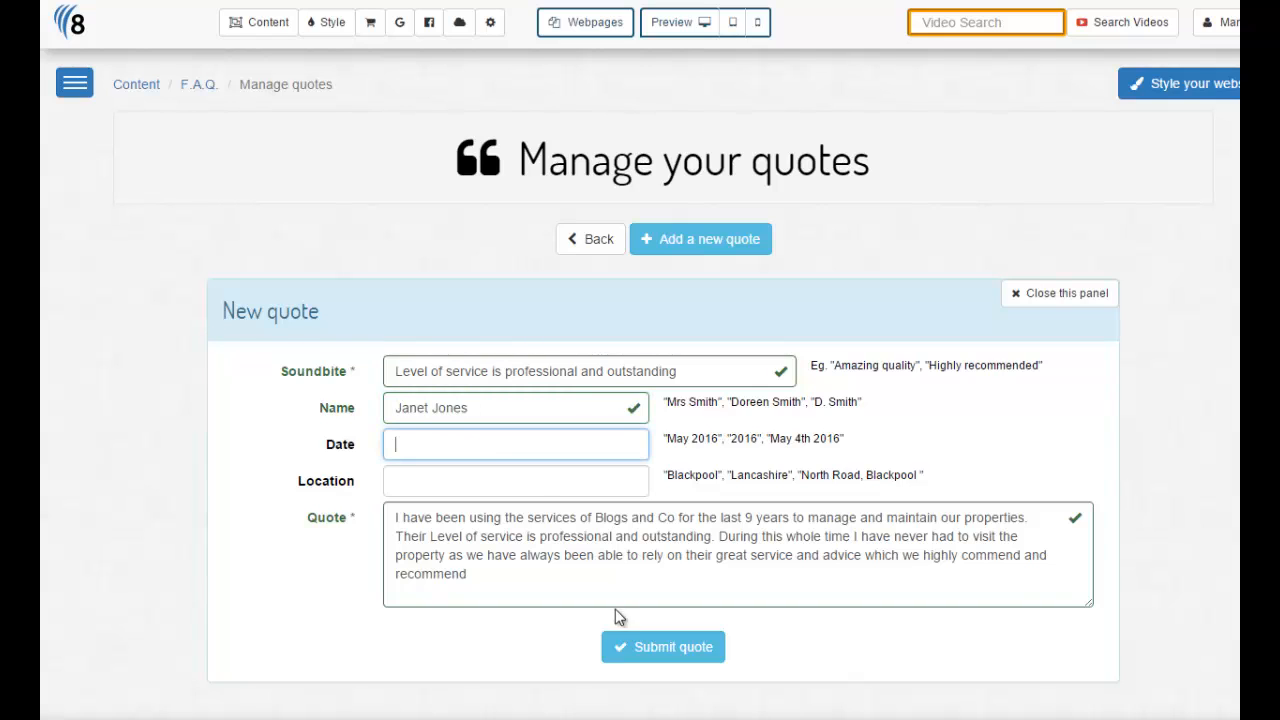
click(494, 443)
text(2007)
key(Tab)
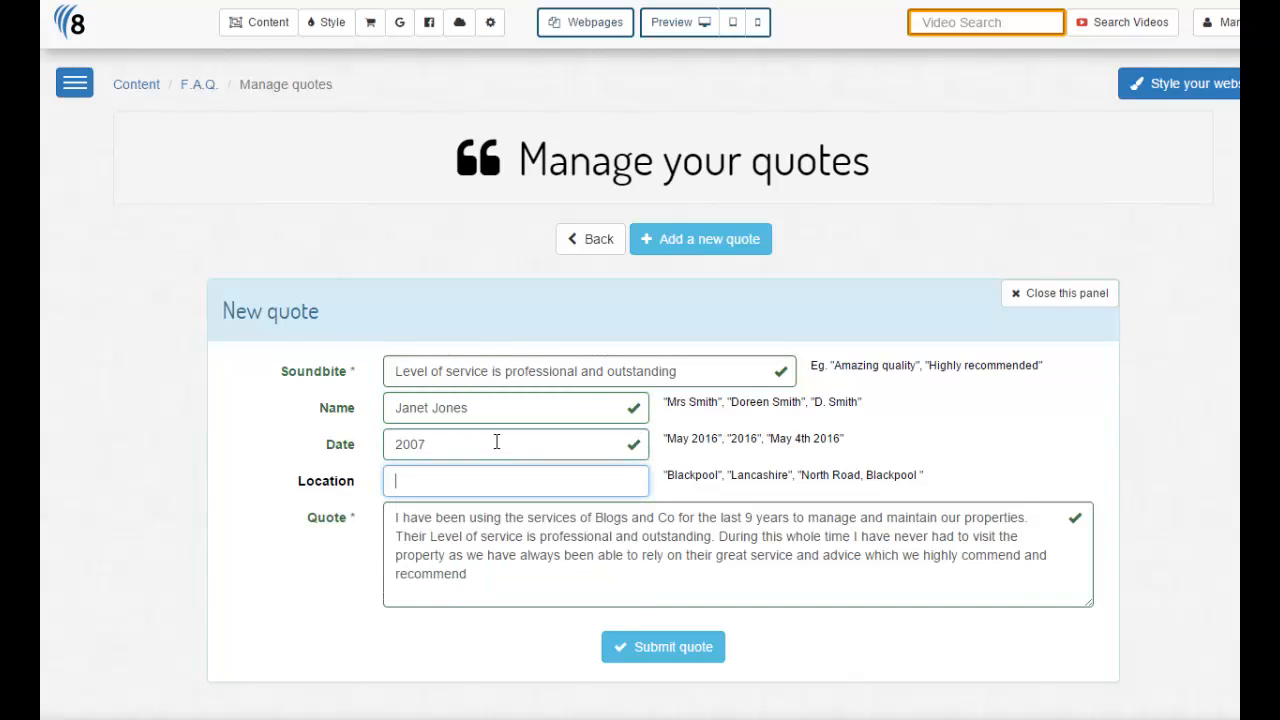
text(Penrith)
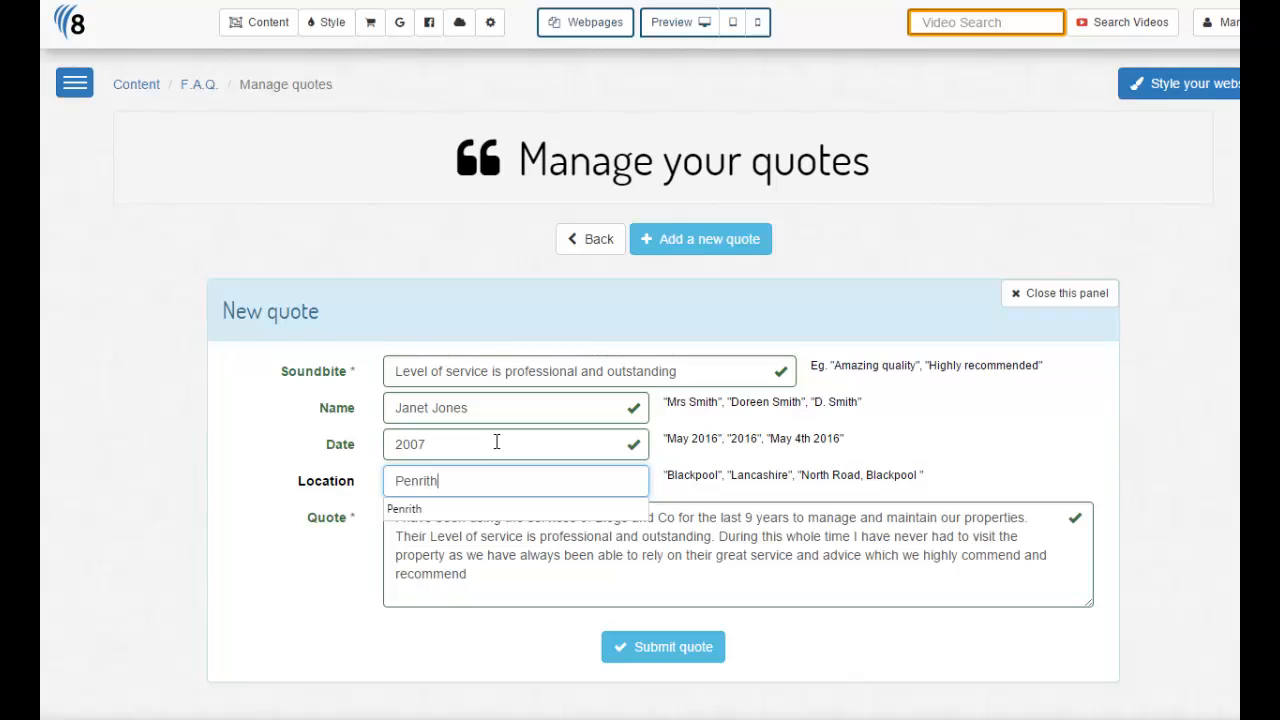
click(819, 453)
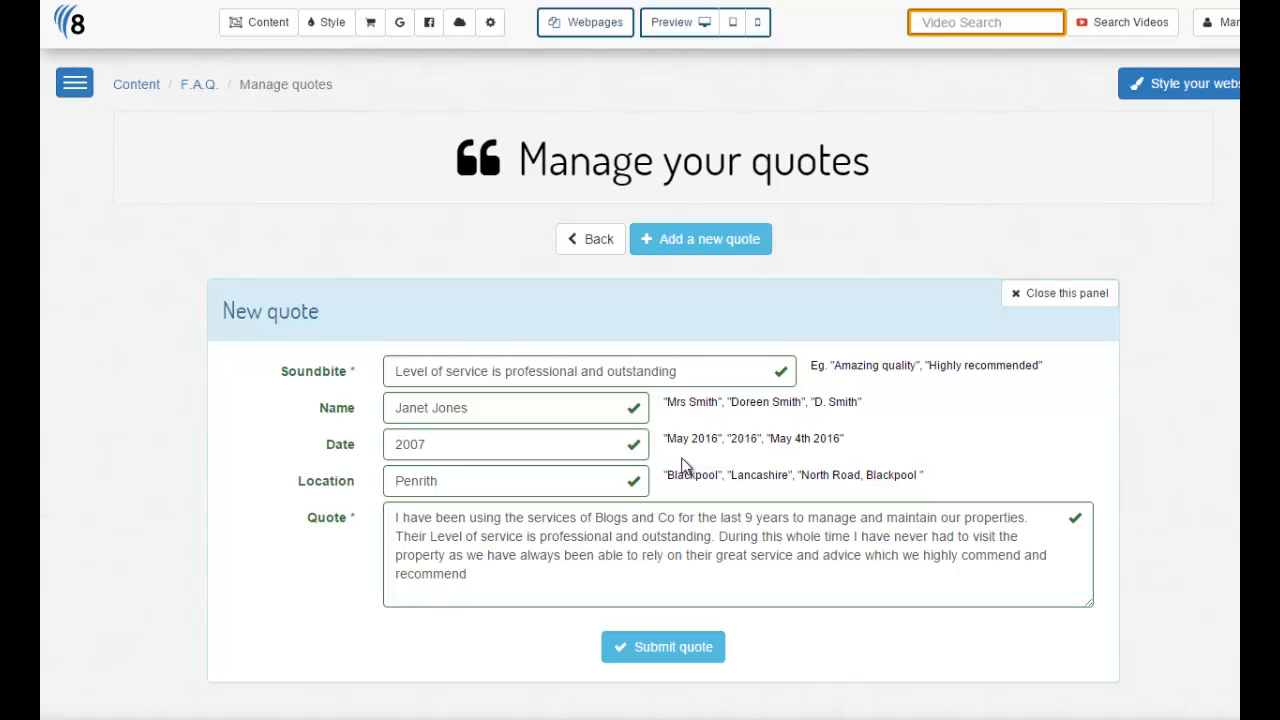
click(706, 649)
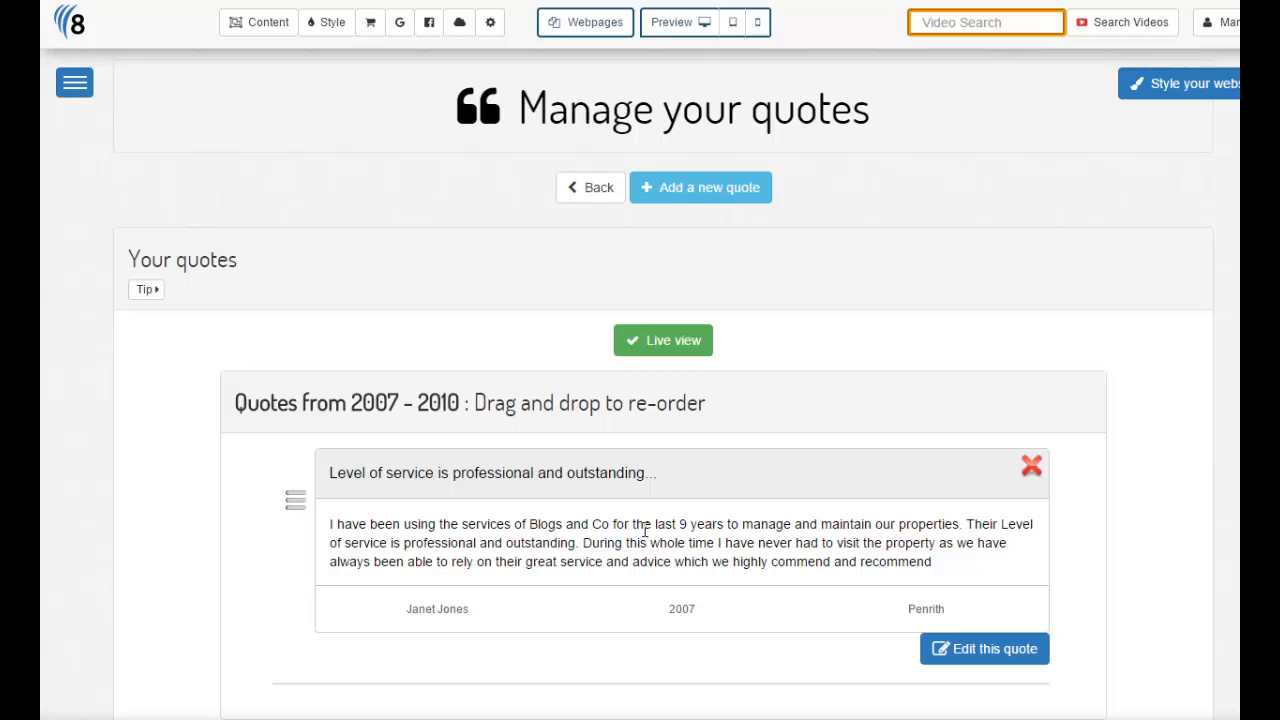
- Review the saved quotes in Your quotes, then go Back to Client Testimonials
scroll(849, 634, down, 3)
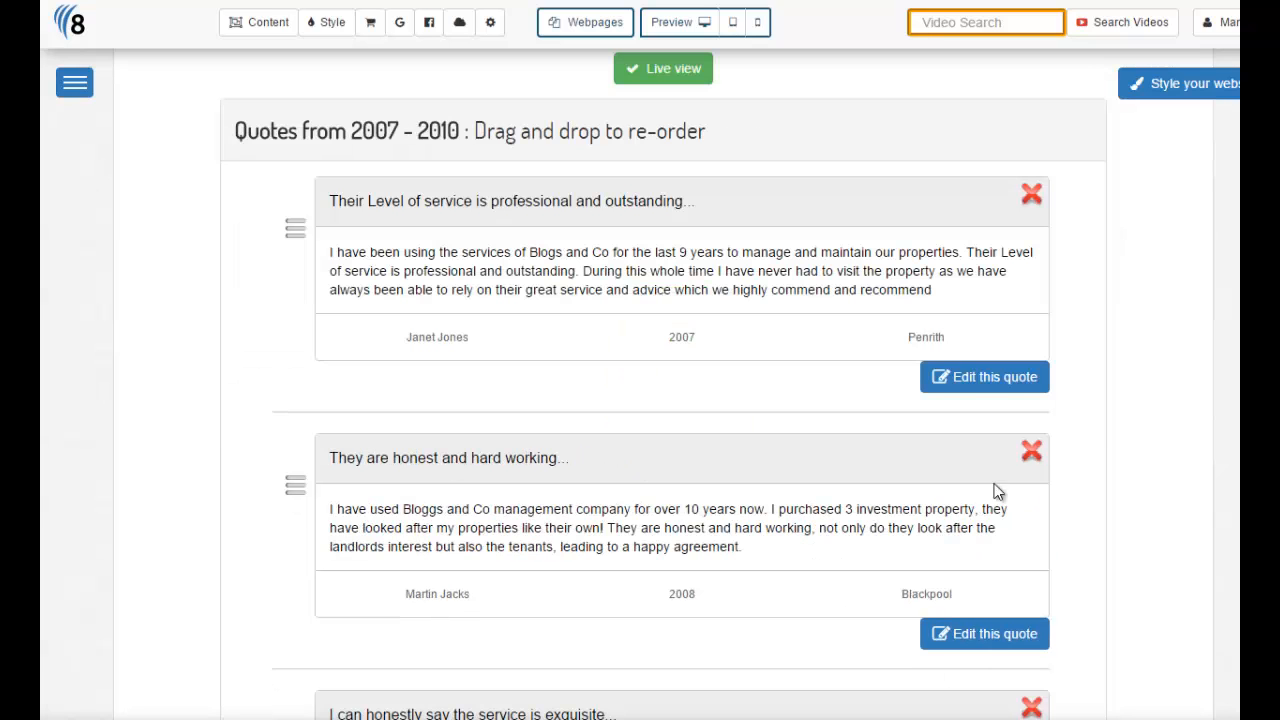
scroll(1220, 185, up, 1)
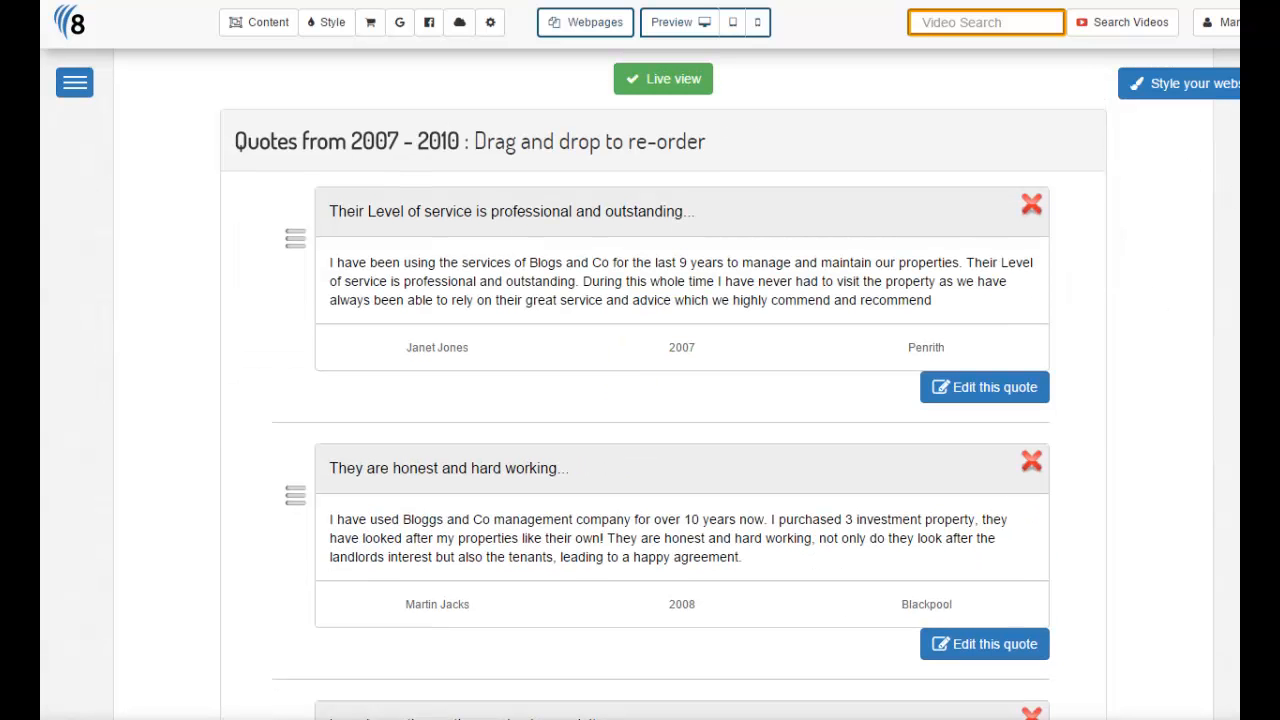
scroll(664, 384, down, 3)
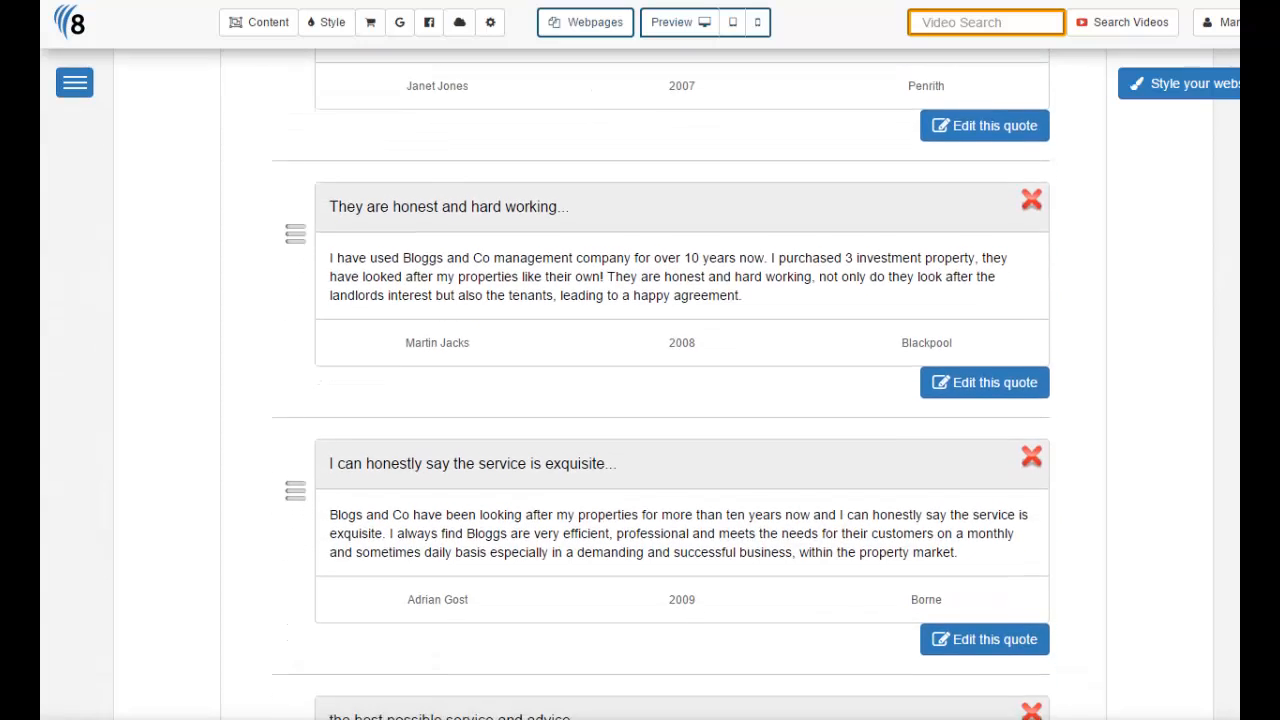
scroll(664, 384, down, 2)
scroll(664, 384, up, 7)
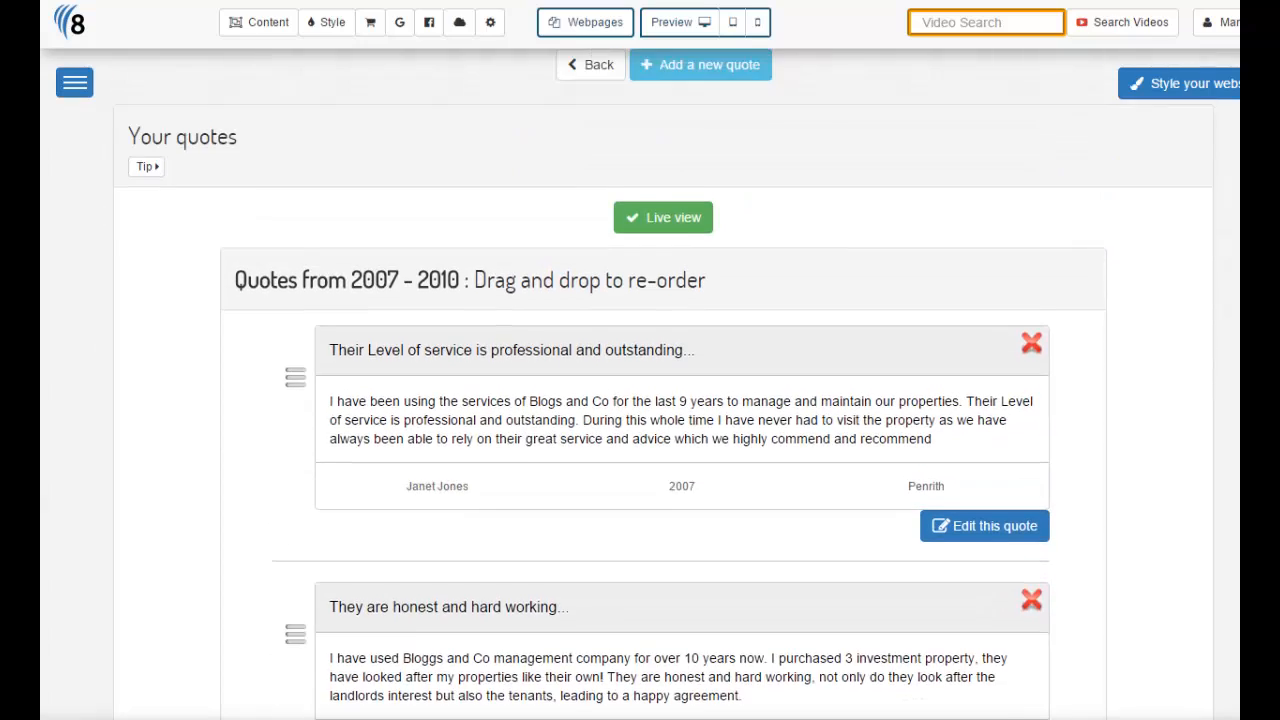
scroll(664, 384, up, 1)
click(593, 118)
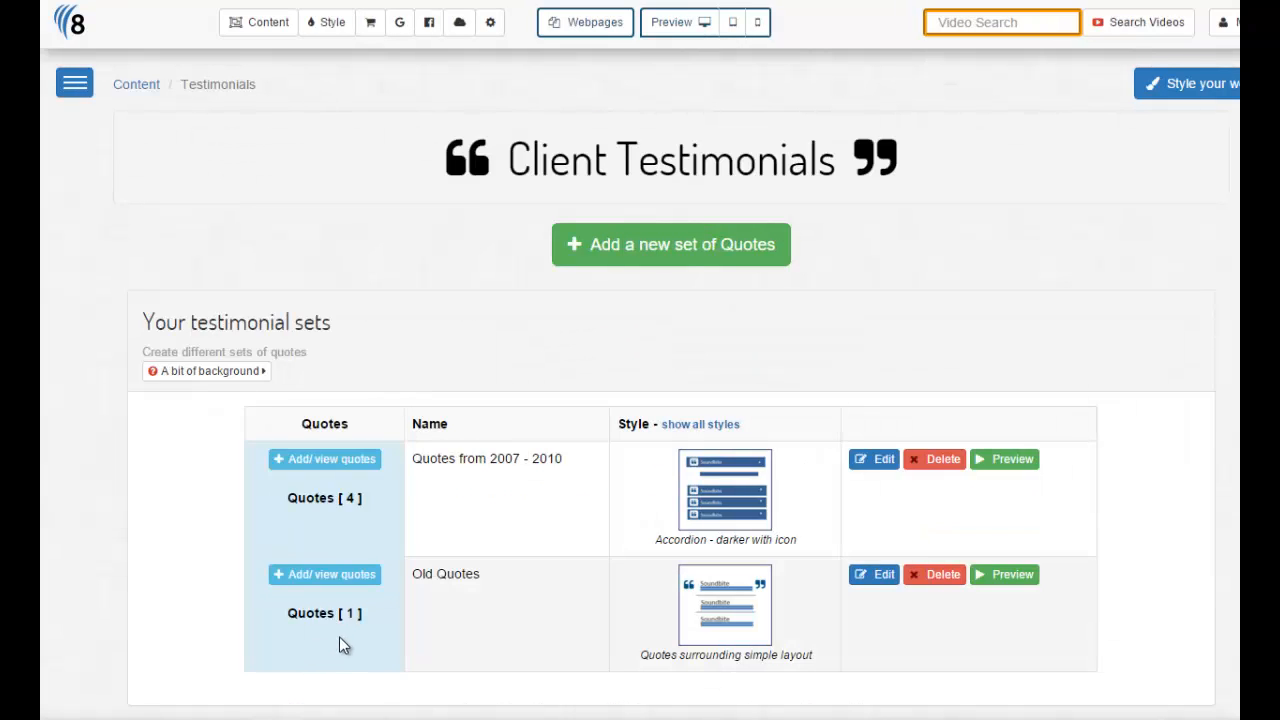
drag(566, 462, 417, 463)
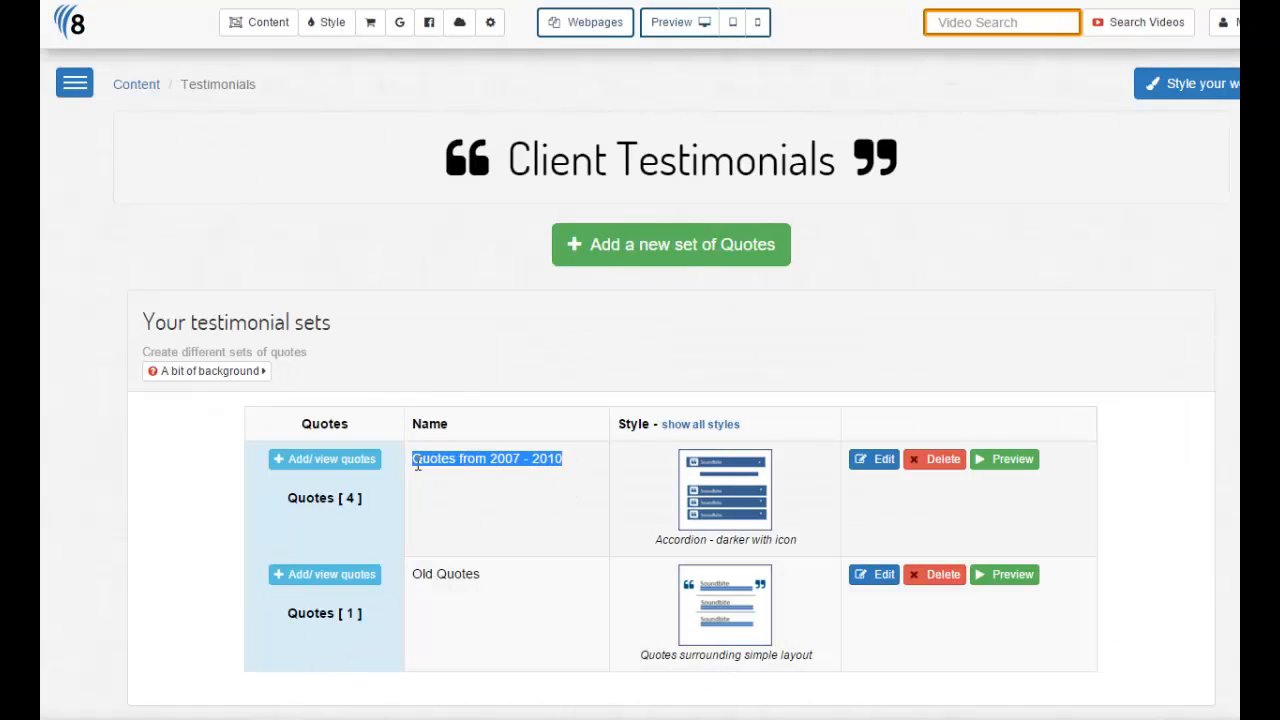
click(457, 495)
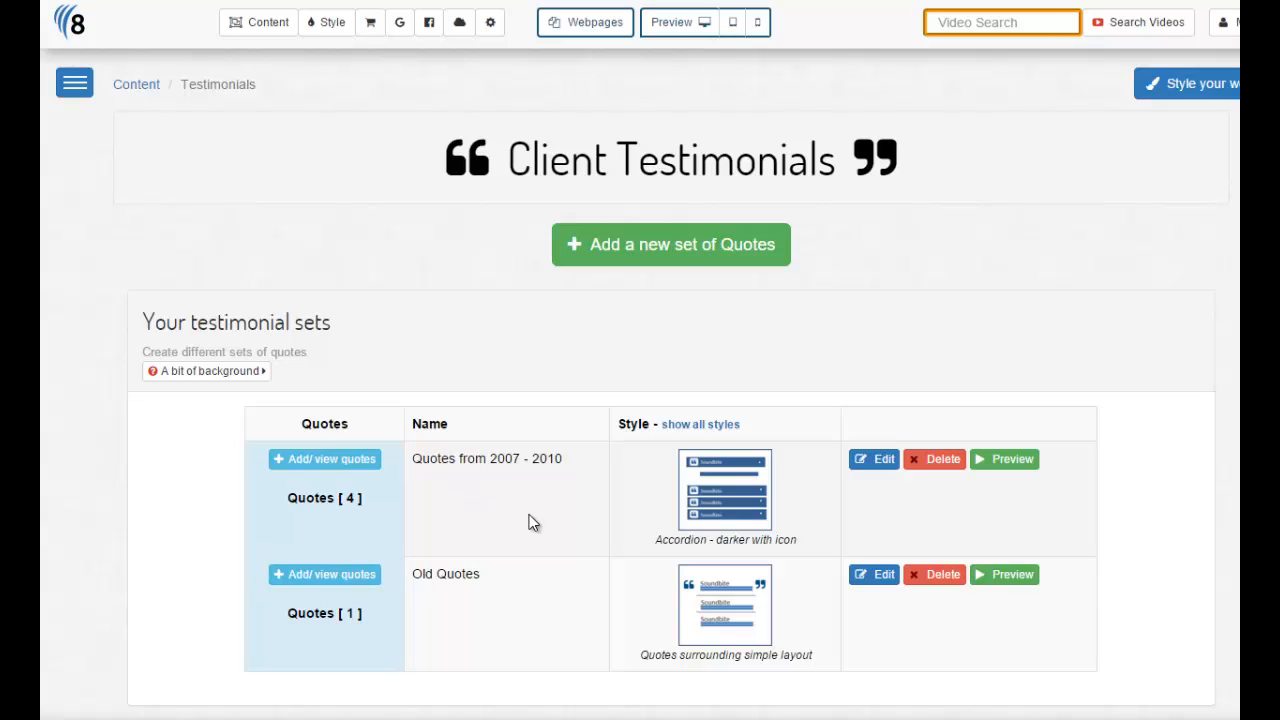